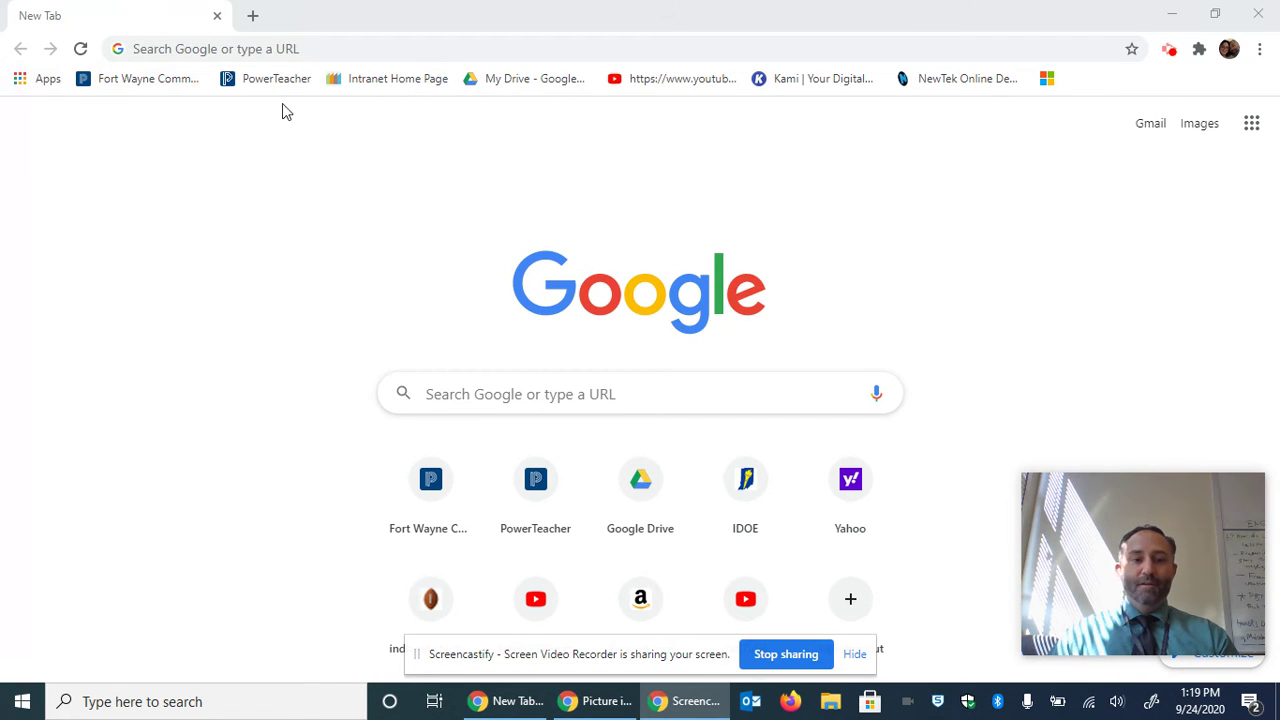
Google 'Open Broadcast' and open the official obsproject.com OBS result.
{"action": "left_click", "coordinate": [332, 44]}
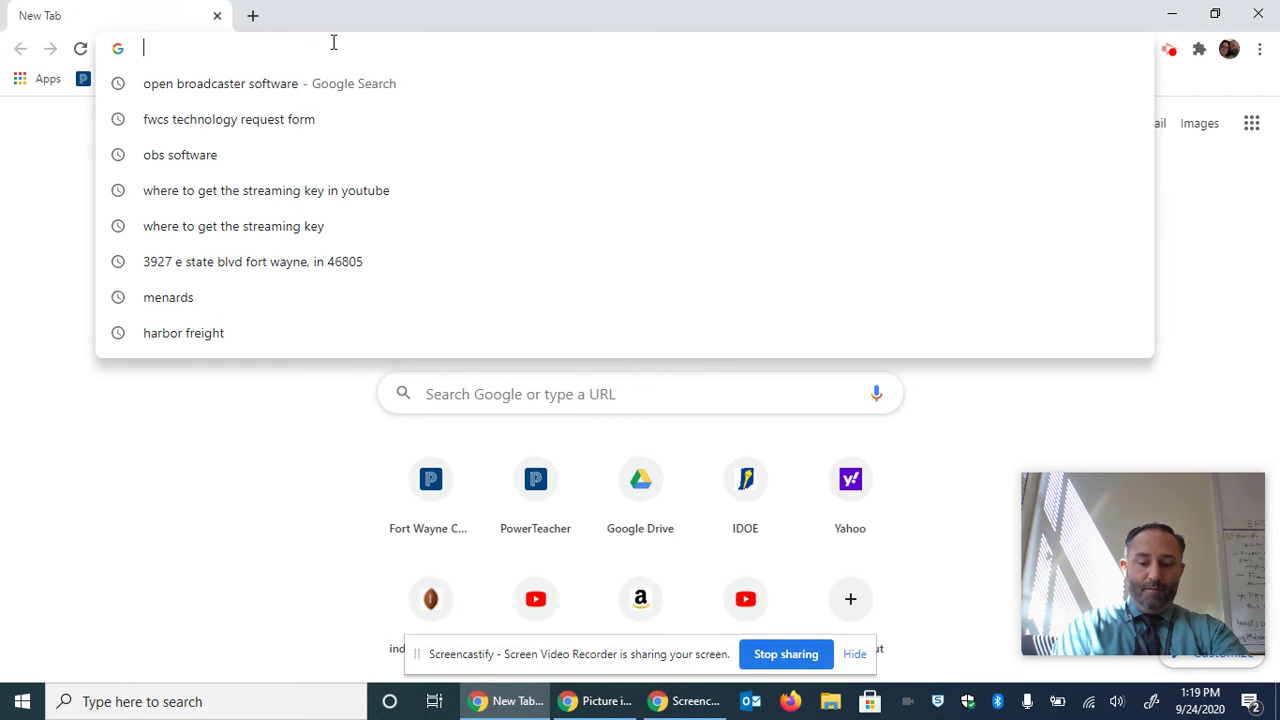
{"action": "type", "text": "Open Broadcast"}
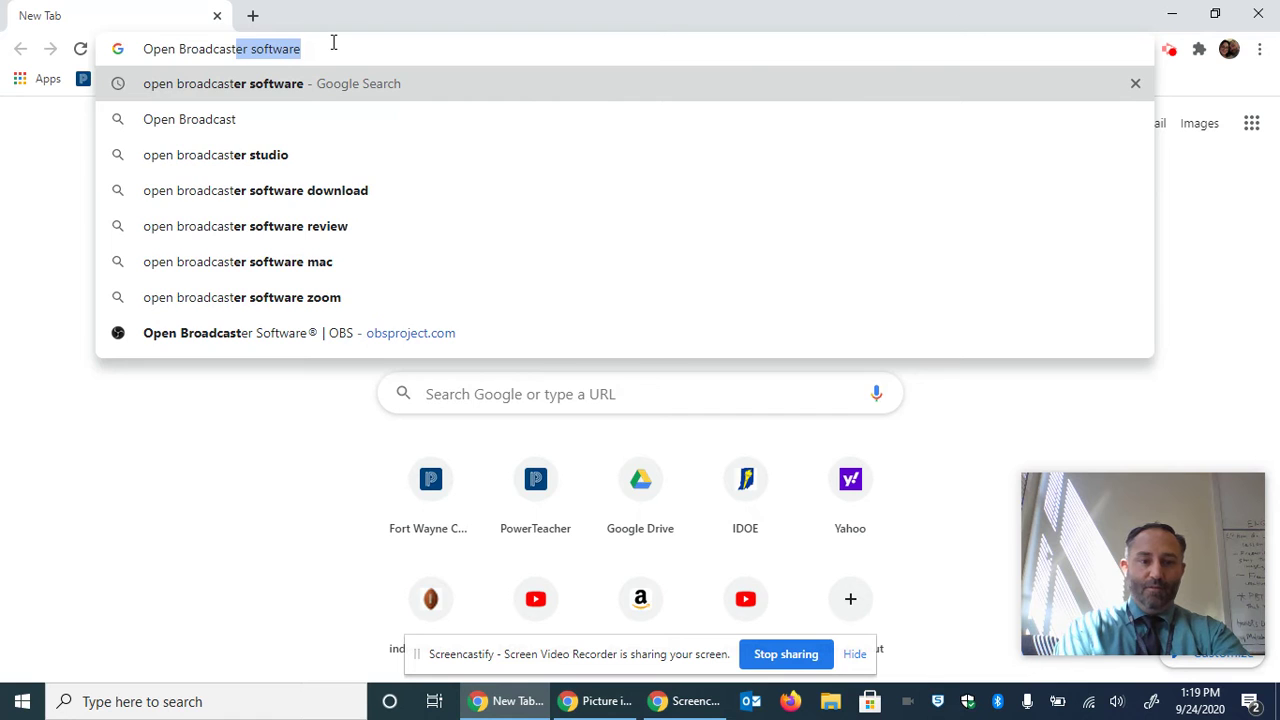
{"action": "key", "text": "Return"}
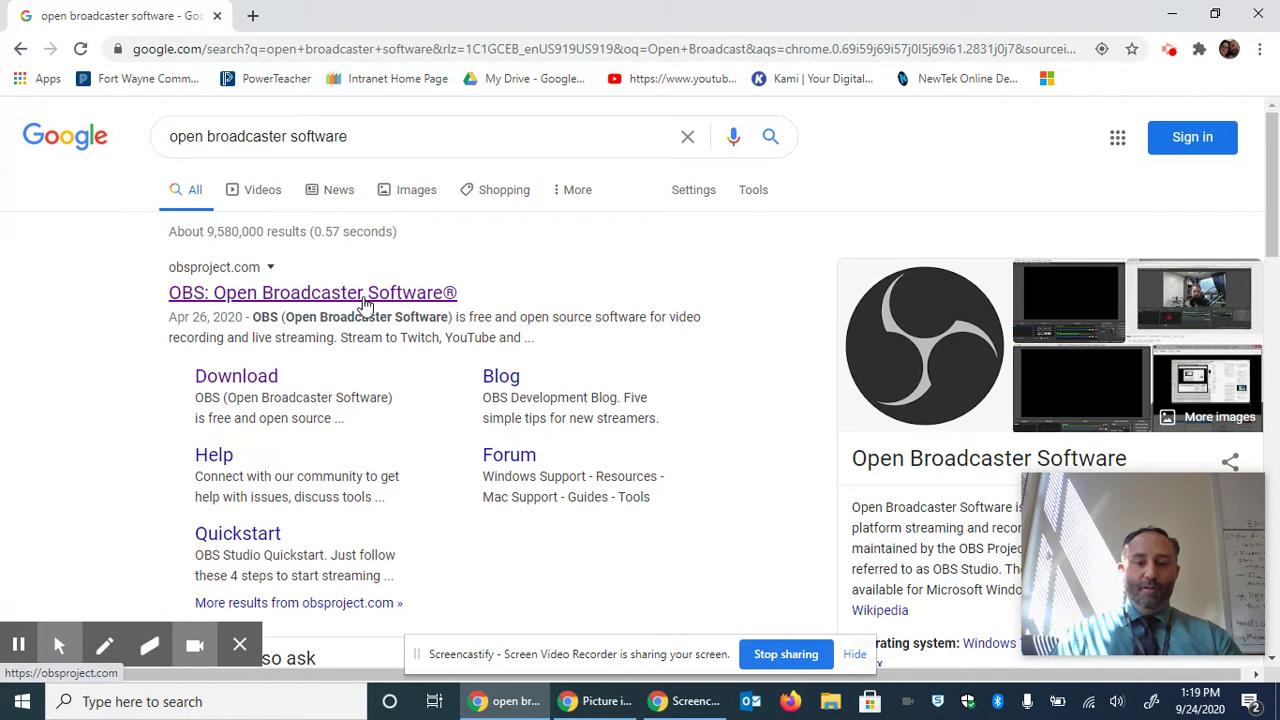
{"action": "left_click", "coordinate": [365, 300]}
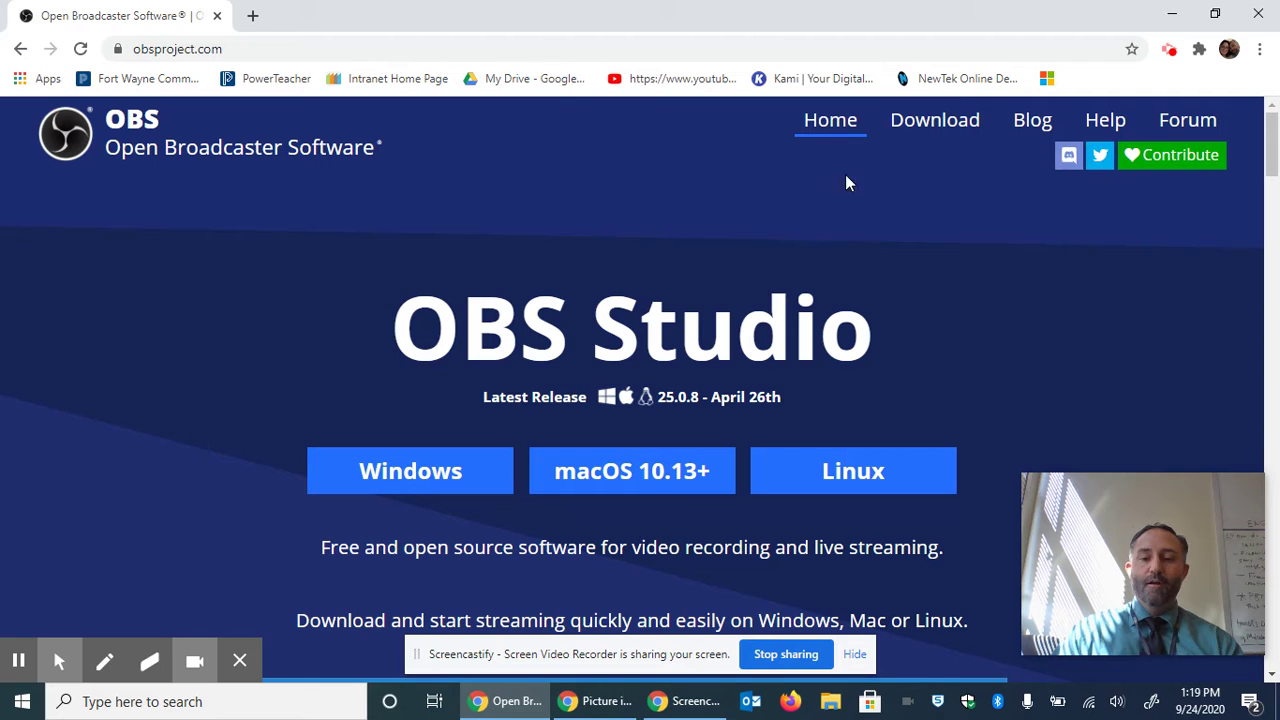
From obsproject.com's Download page, download the OBS Studio 25.0.8 Windows zip.
{"action": "left_click", "coordinate": [952, 122]}
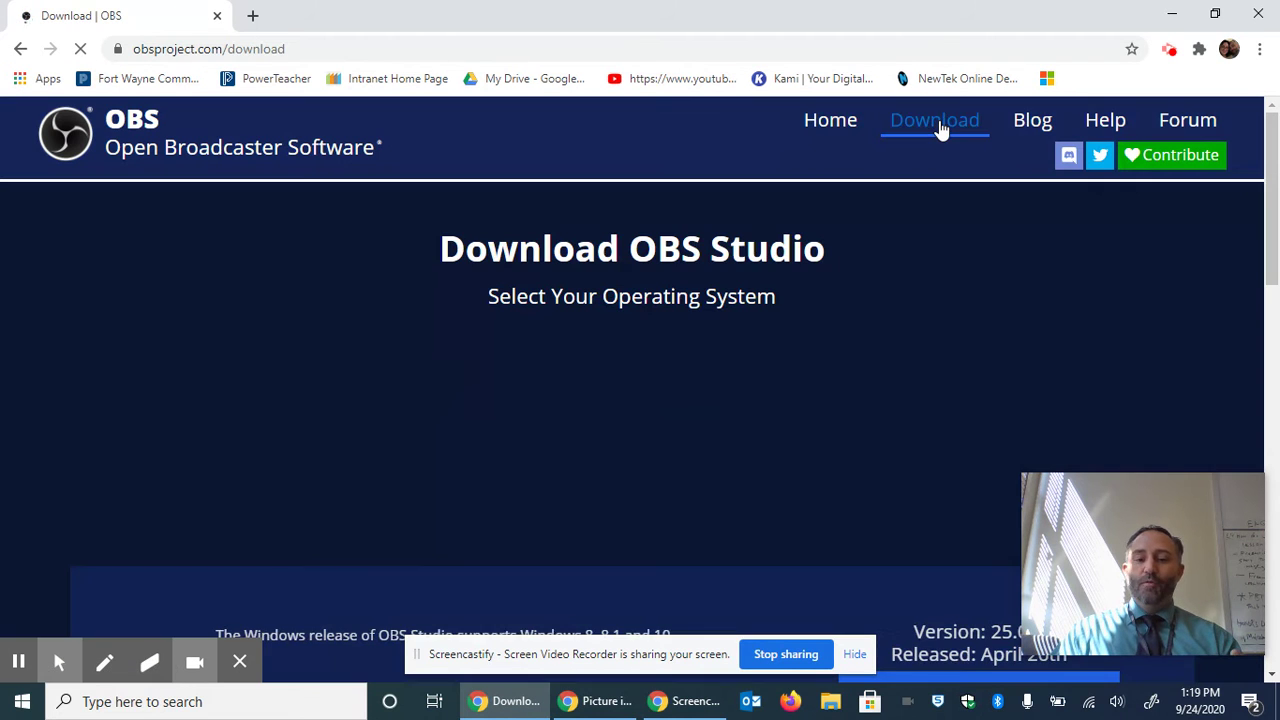
{"action": "scroll", "coordinate": [837, 286], "scroll_direction": "down", "scroll_amount": 4}
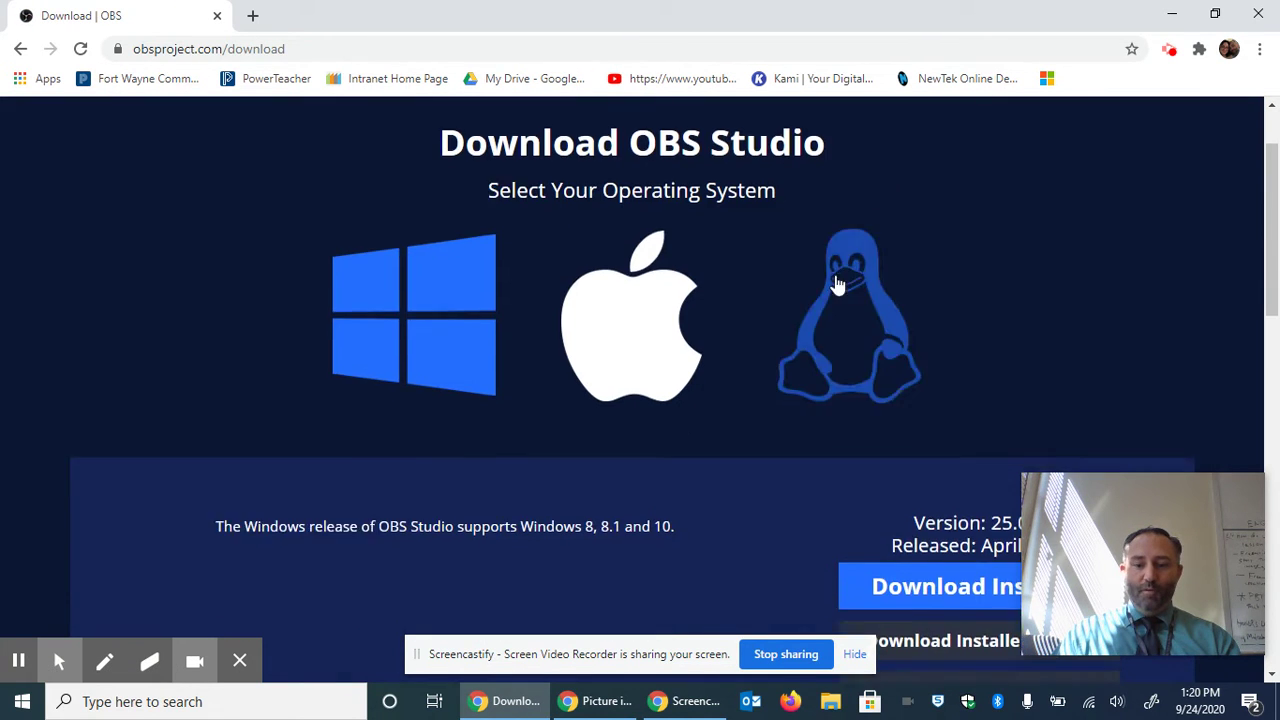
{"action": "scroll", "coordinate": [660, 340], "scroll_direction": "down", "scroll_amount": 2}
{"action": "scroll", "coordinate": [651, 386], "scroll_direction": "up", "scroll_amount": 1}
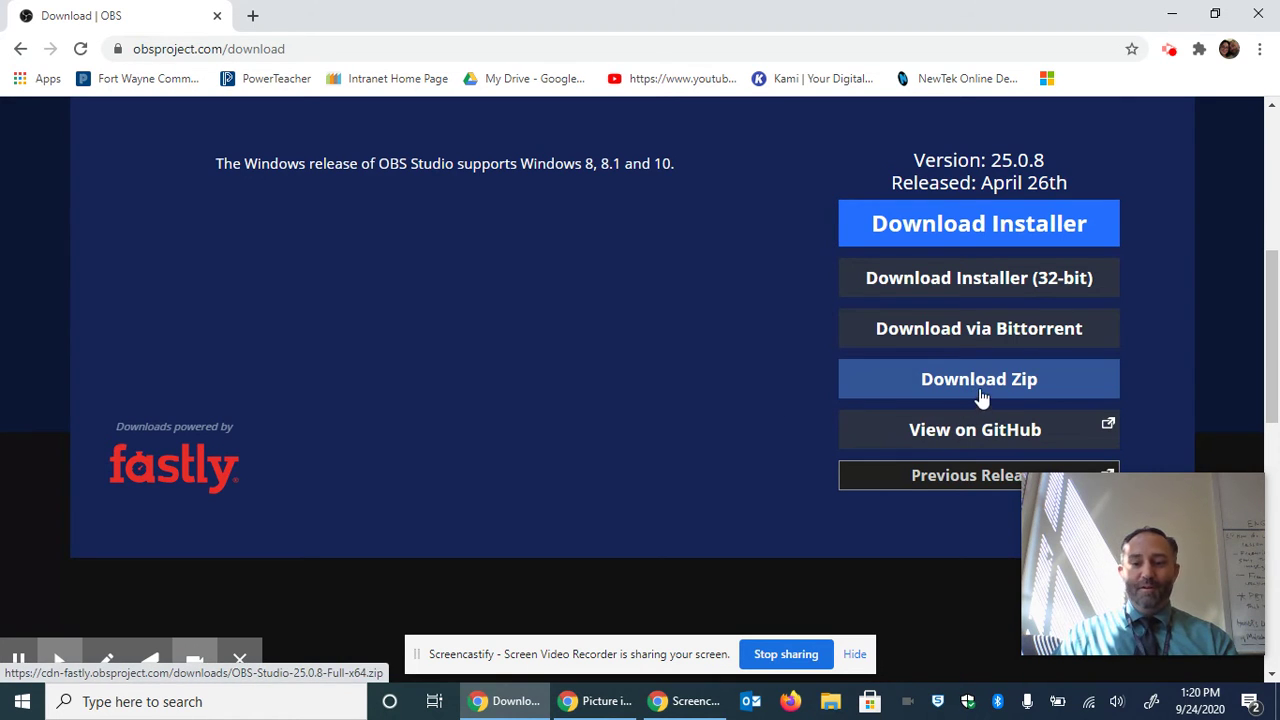
{"action": "left_click", "coordinate": [1000, 388]}
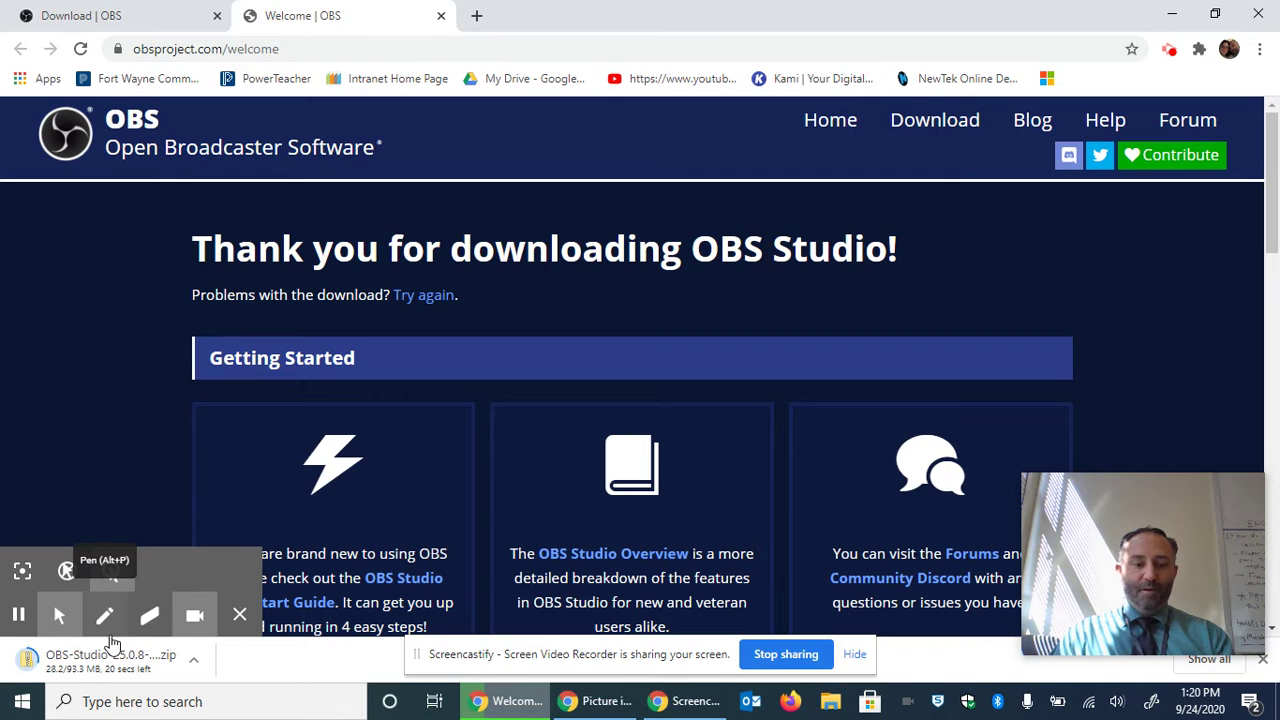
Let the 93.3 MB OBS zip finish downloading and choose Show in folder for it.
{"action": "left_click", "coordinate": [110, 570]}
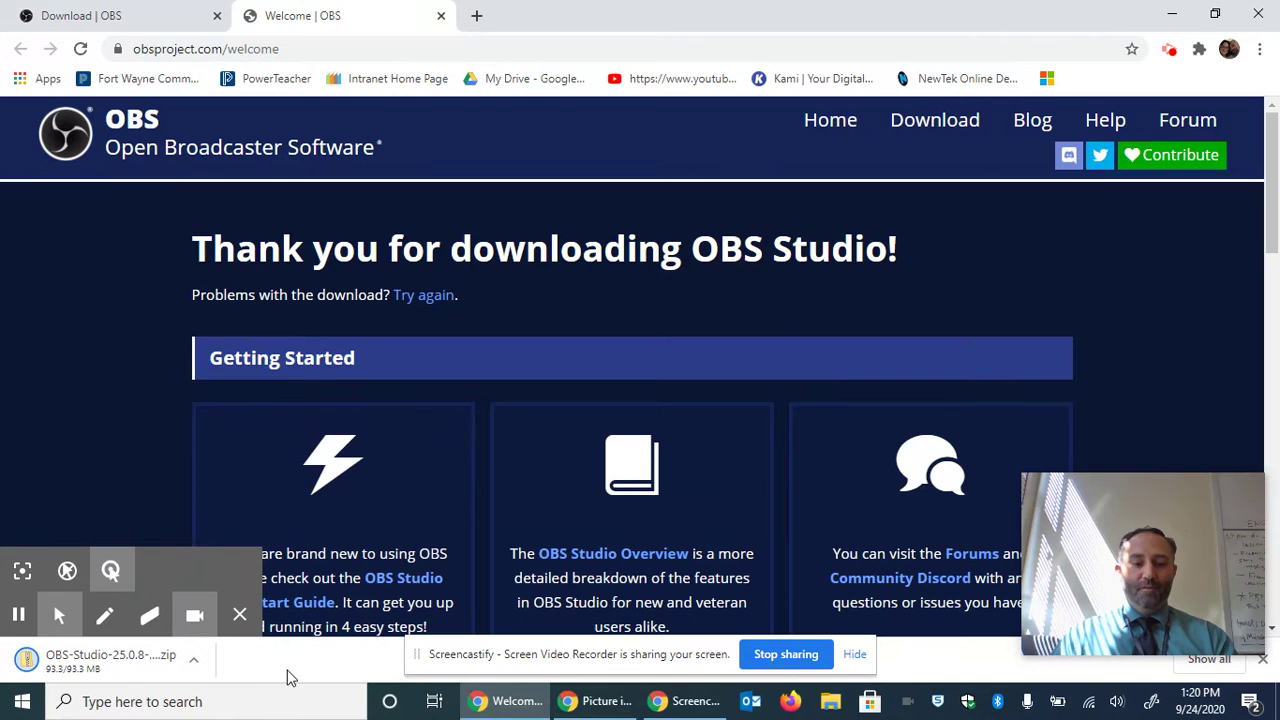
{"action": "right_click", "coordinate": [93, 665]}
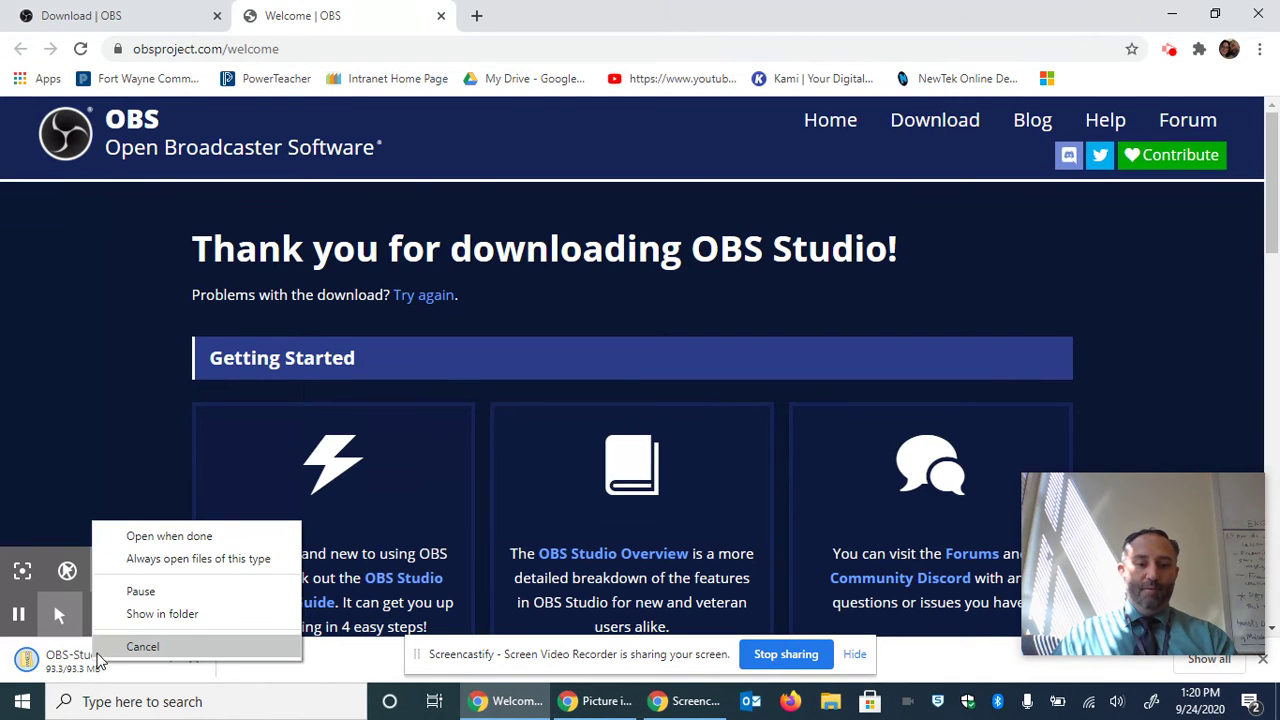
{"action": "left_click", "coordinate": [165, 615]}
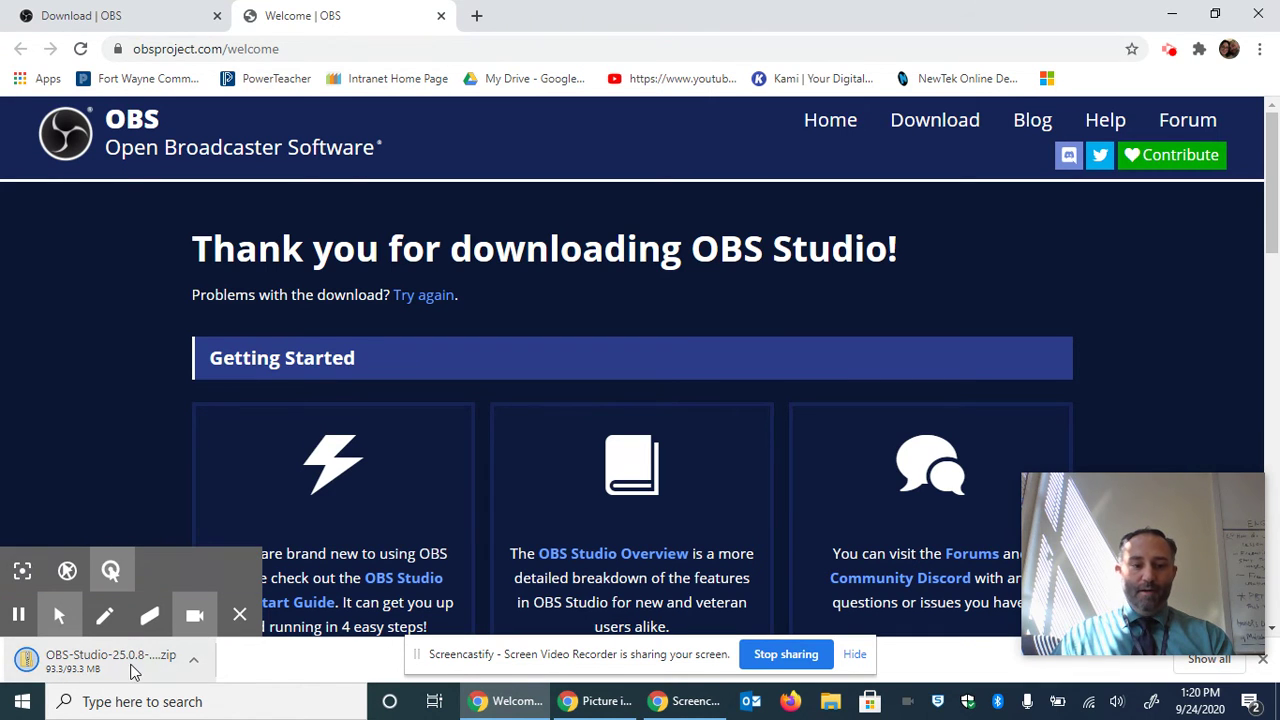
{"action": "right_click", "coordinate": [136, 660]}
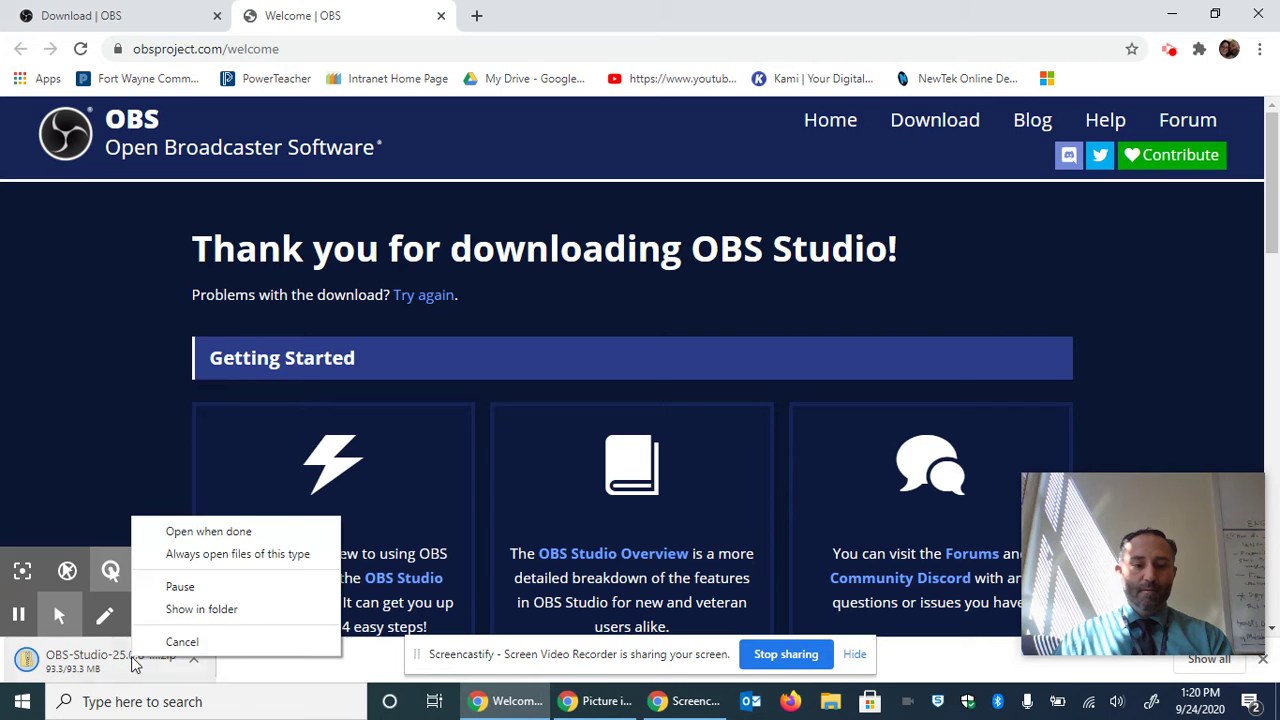
{"action": "left_click", "coordinate": [170, 612]}
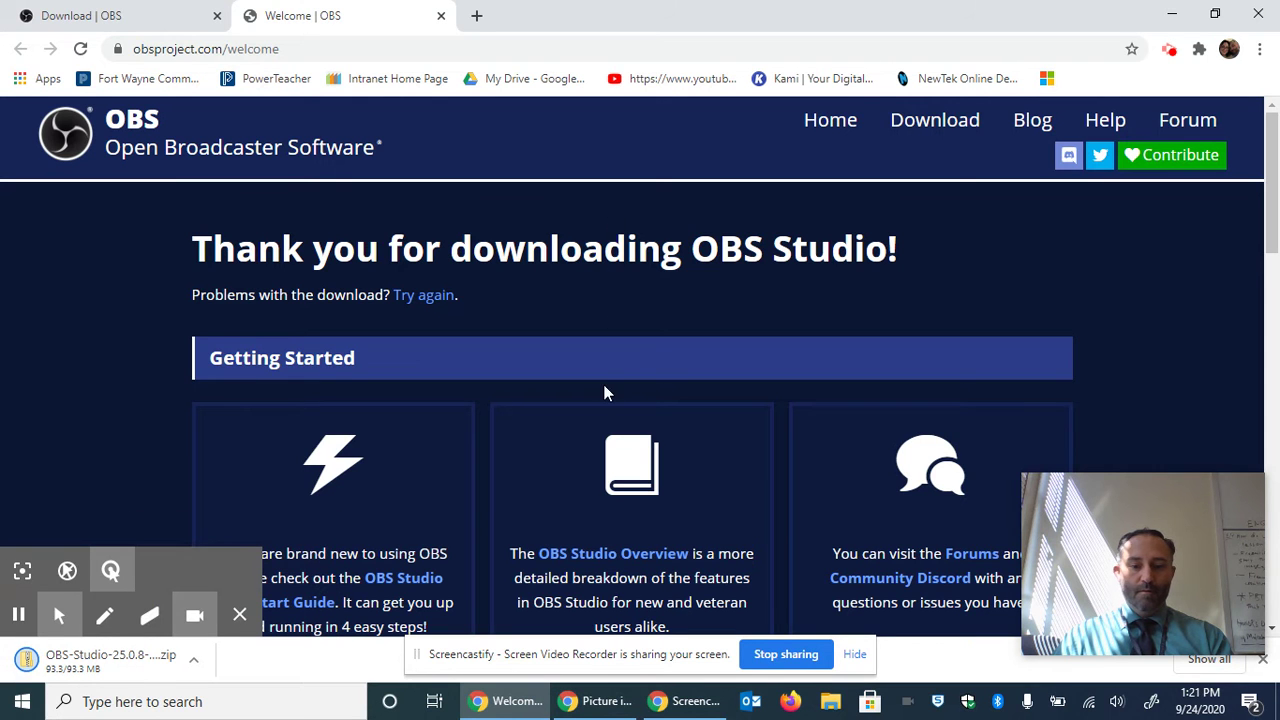
Select the OBS-Studio-25.0.8-Full-x64 zip in Downloads, then minimize File Explorer.
{"action": "left_click", "coordinate": [830, 701]}
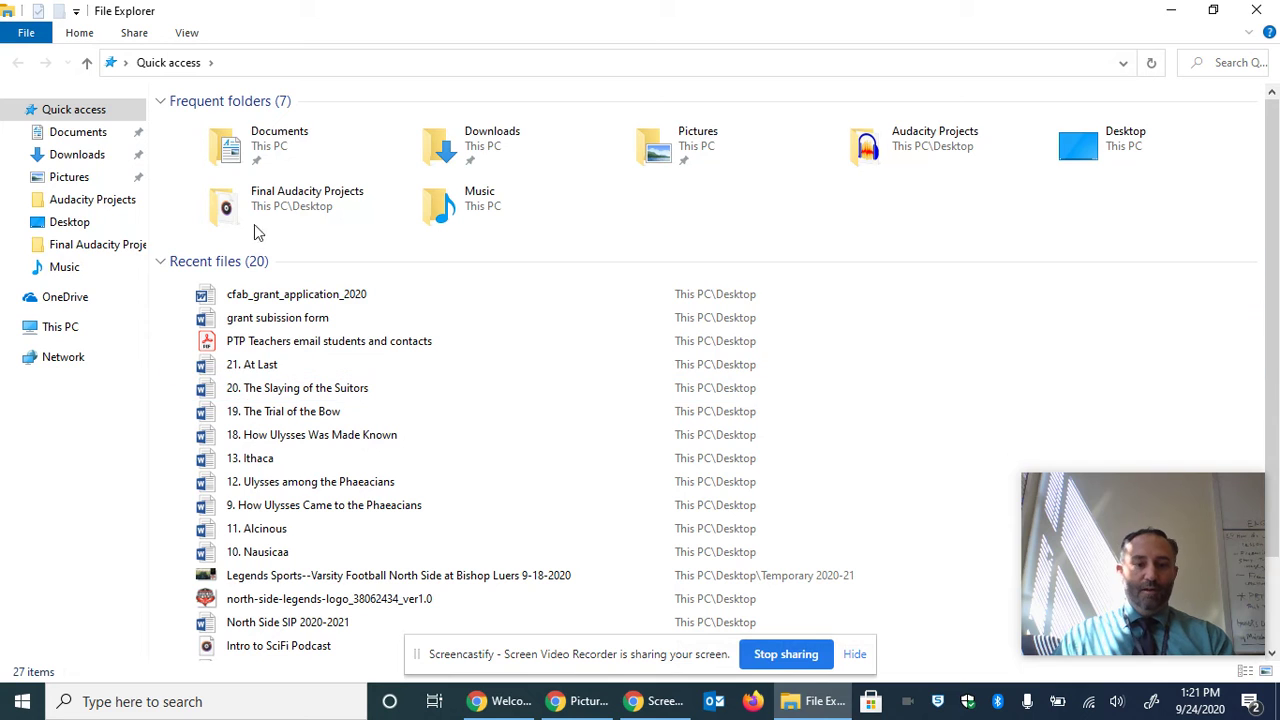
{"action": "double_click", "coordinate": [527, 141]}
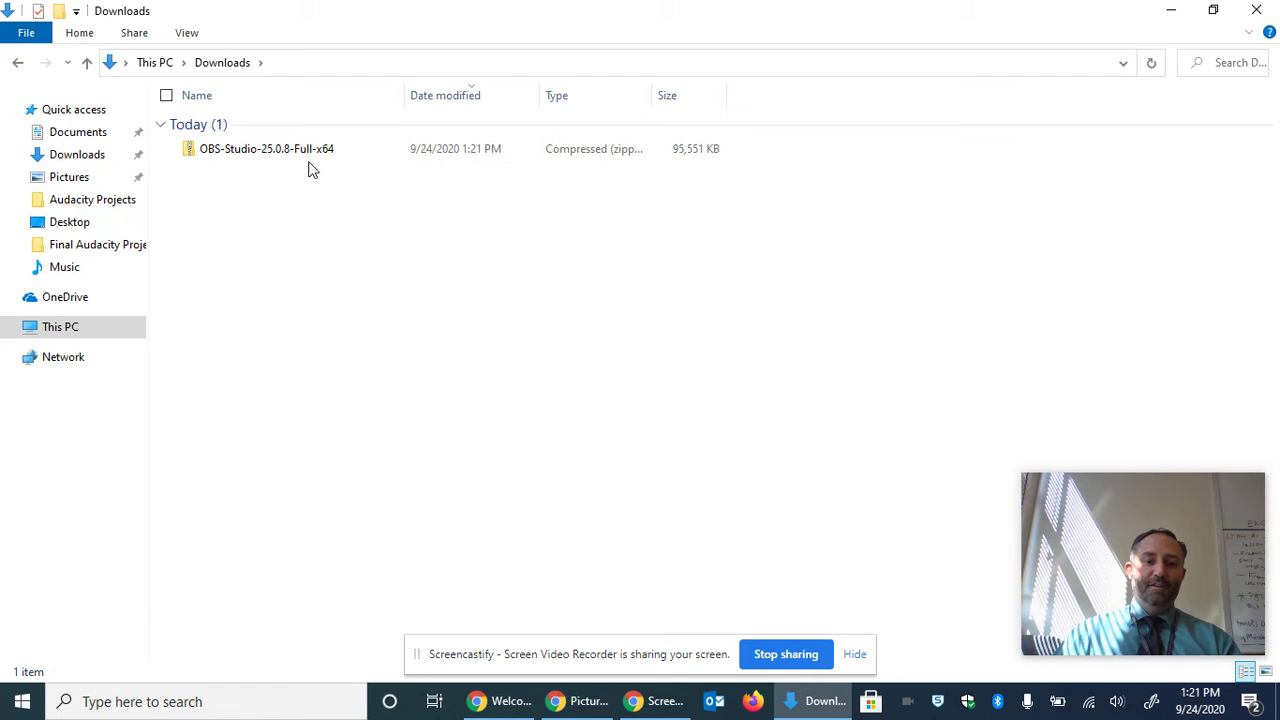
{"action": "left_click", "coordinate": [302, 153]}
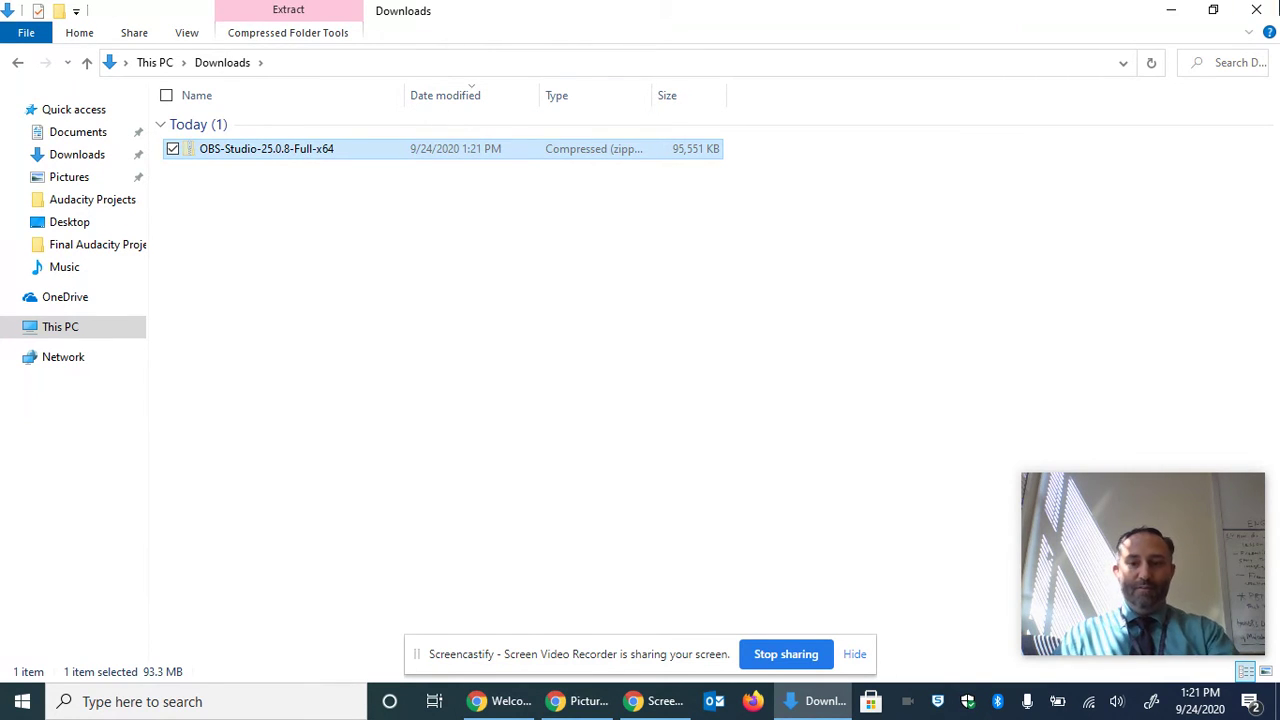
{"action": "left_click", "coordinate": [1173, 10]}
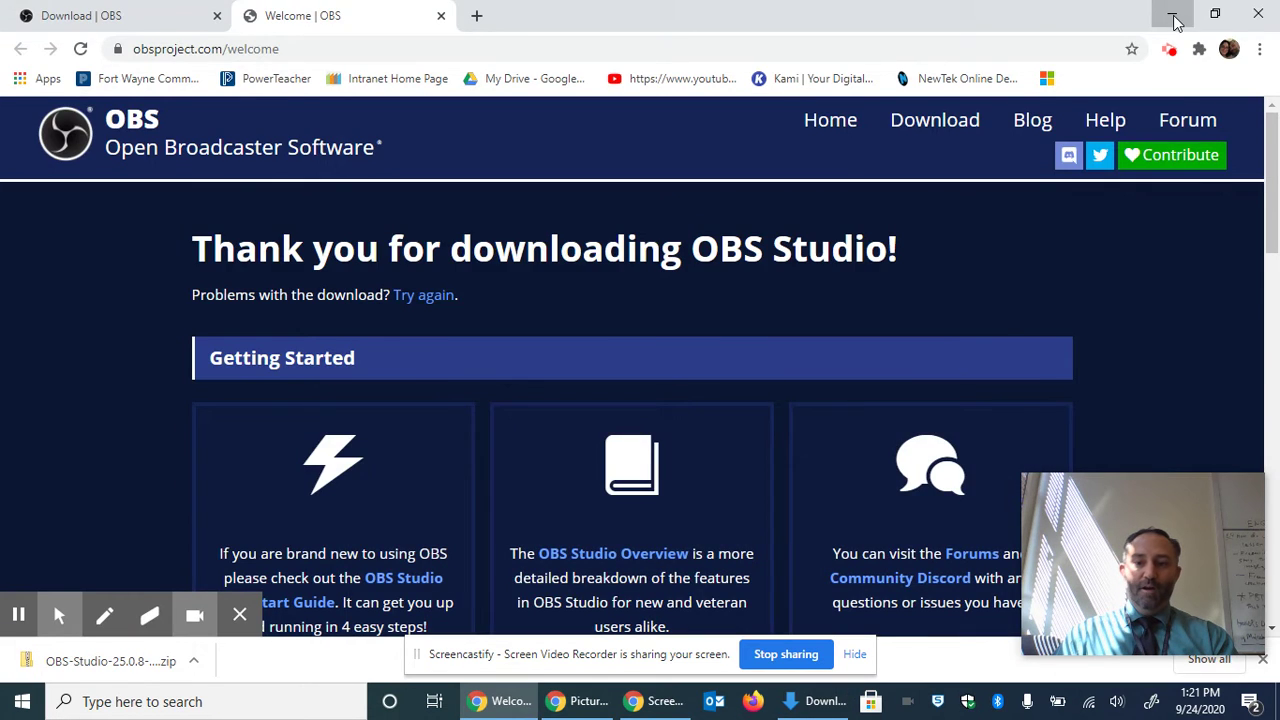
Minimize Chrome and bring up the context menu of the desktop OBS-Studio zip.
{"action": "left_click", "coordinate": [1173, 14]}
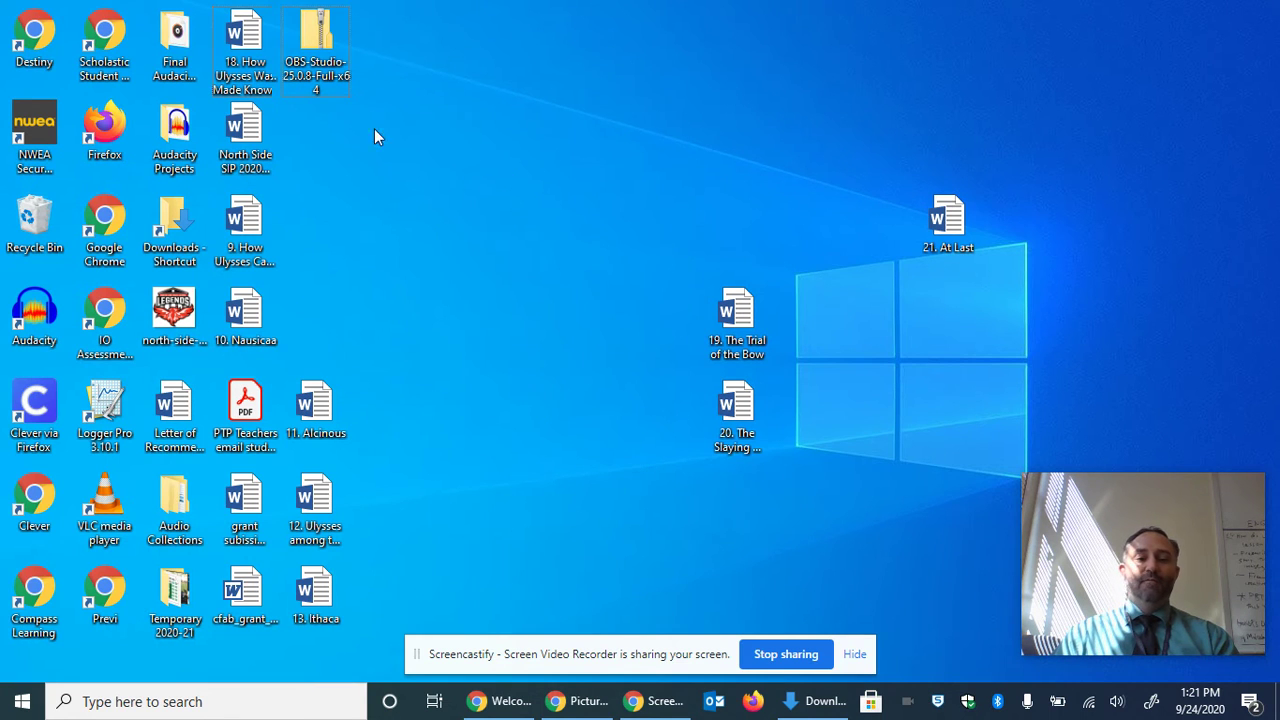
{"action": "right_click", "coordinate": [324, 37]}
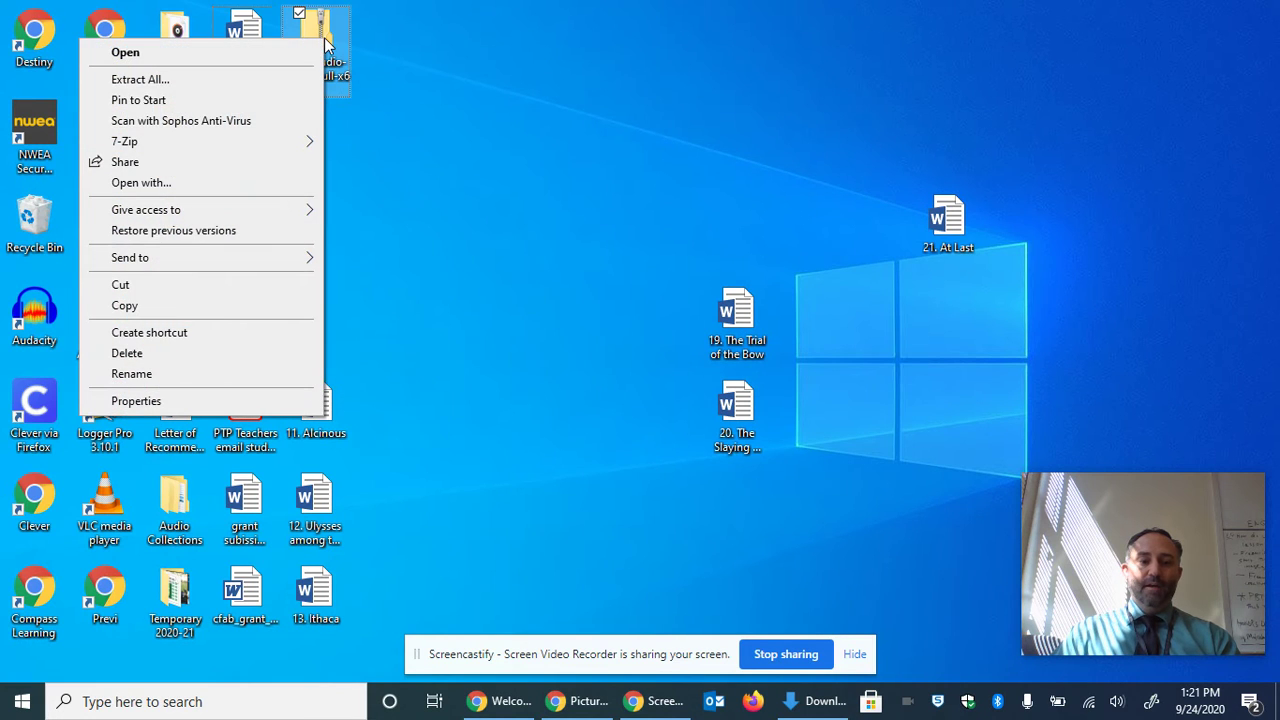
Extract All of the OBS zip to the default desktop folder, then close the opened window.
{"action": "left_click", "coordinate": [265, 86]}
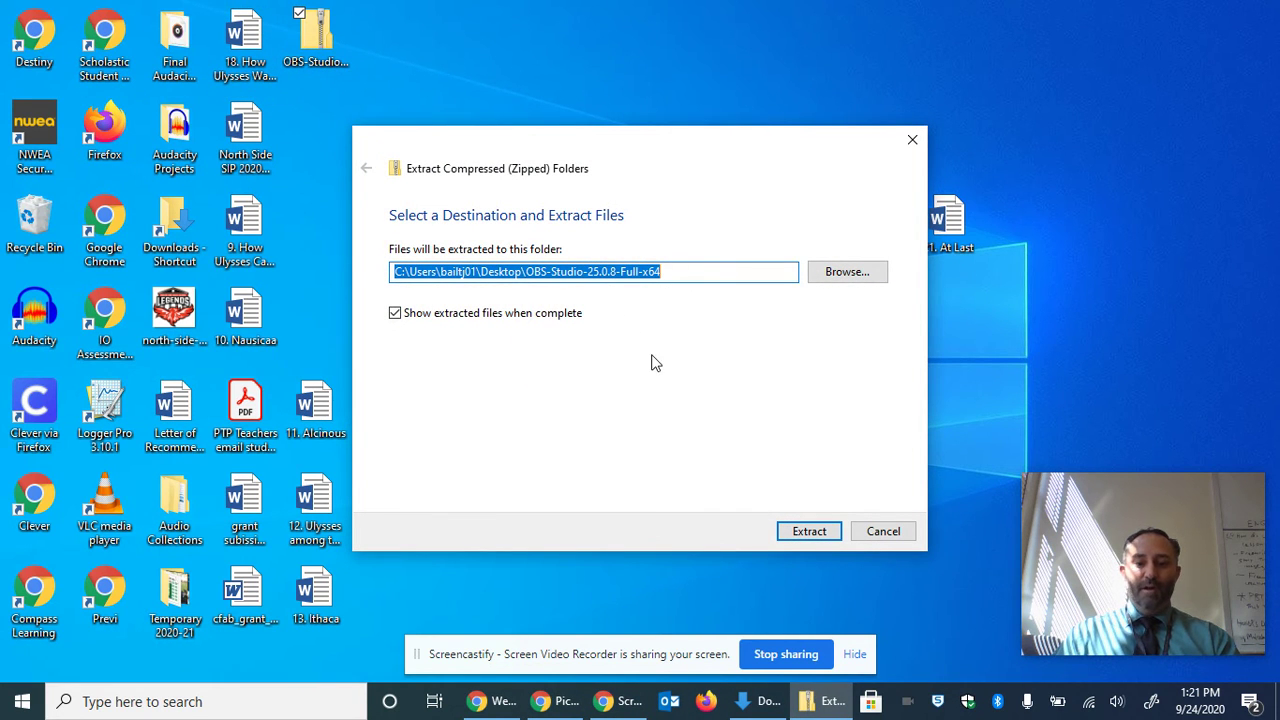
{"action": "left_click", "coordinate": [812, 533]}
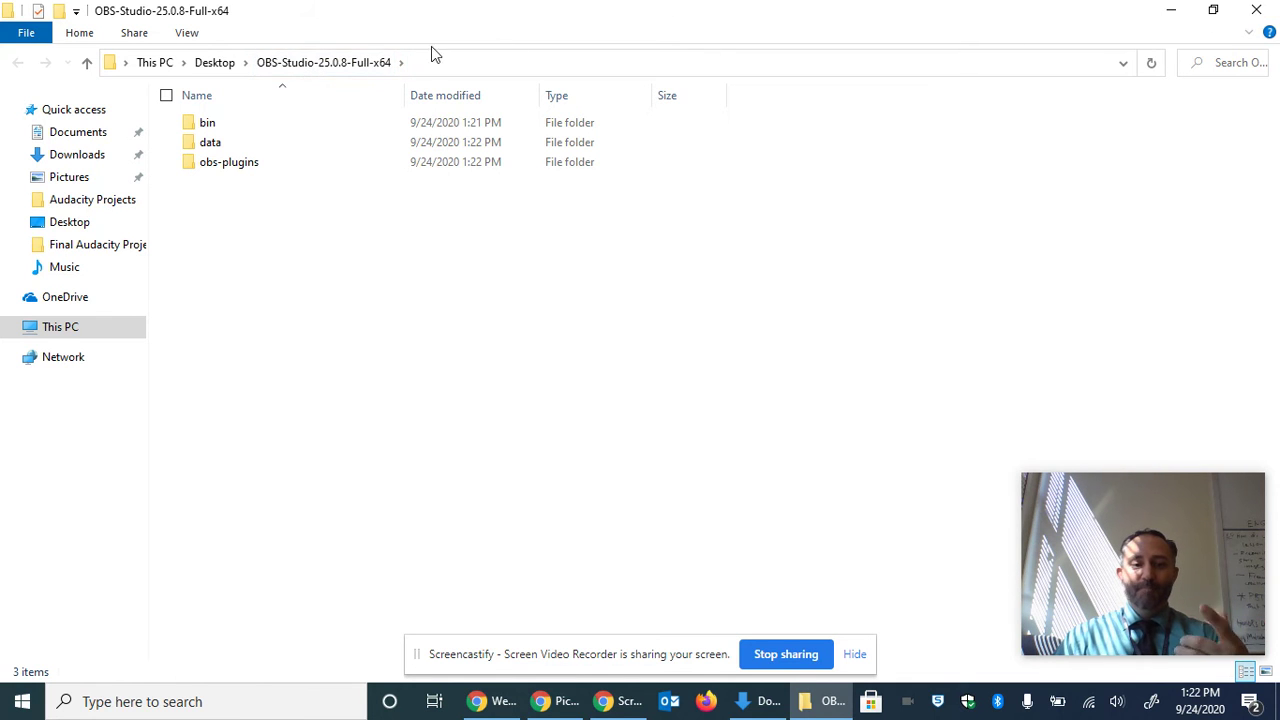
{"action": "left_click", "coordinate": [1258, 12]}
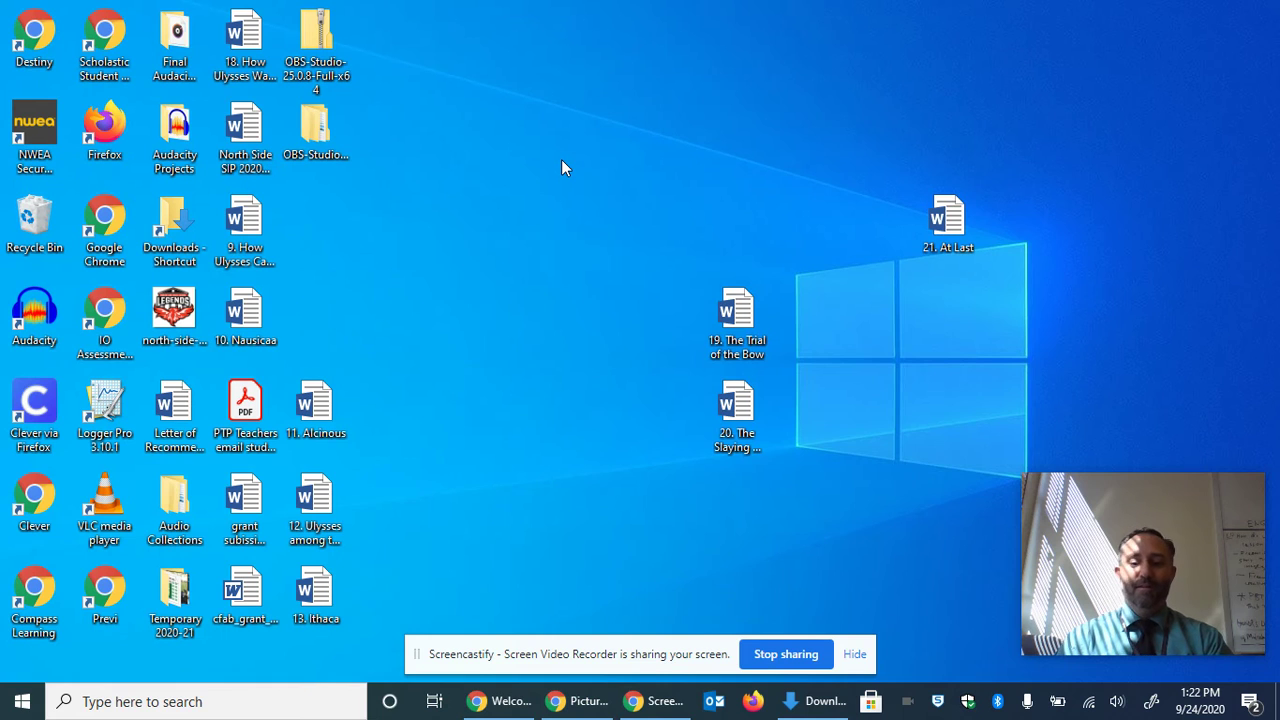
Navigate into OBS-Studio-25.0.8-Full-x64\bin\64bit and scroll down to obs64.
{"action": "double_click", "coordinate": [316, 130]}
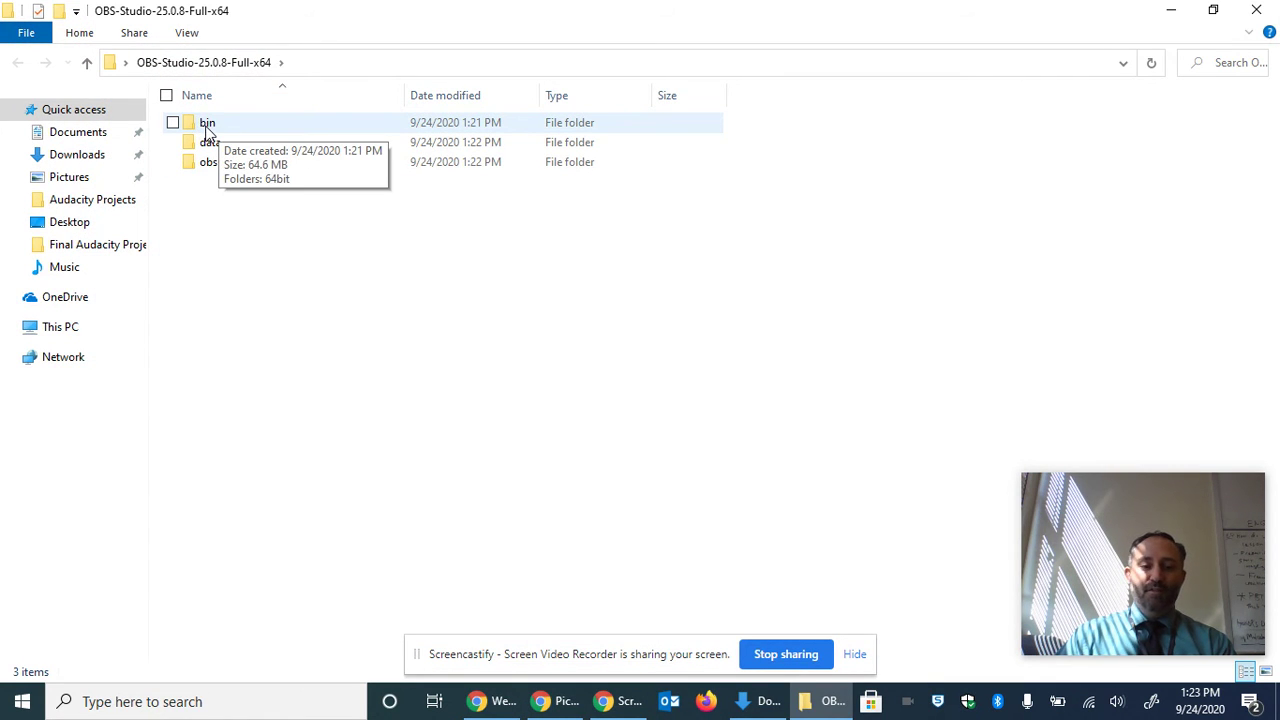
{"action": "double_click", "coordinate": [207, 128]}
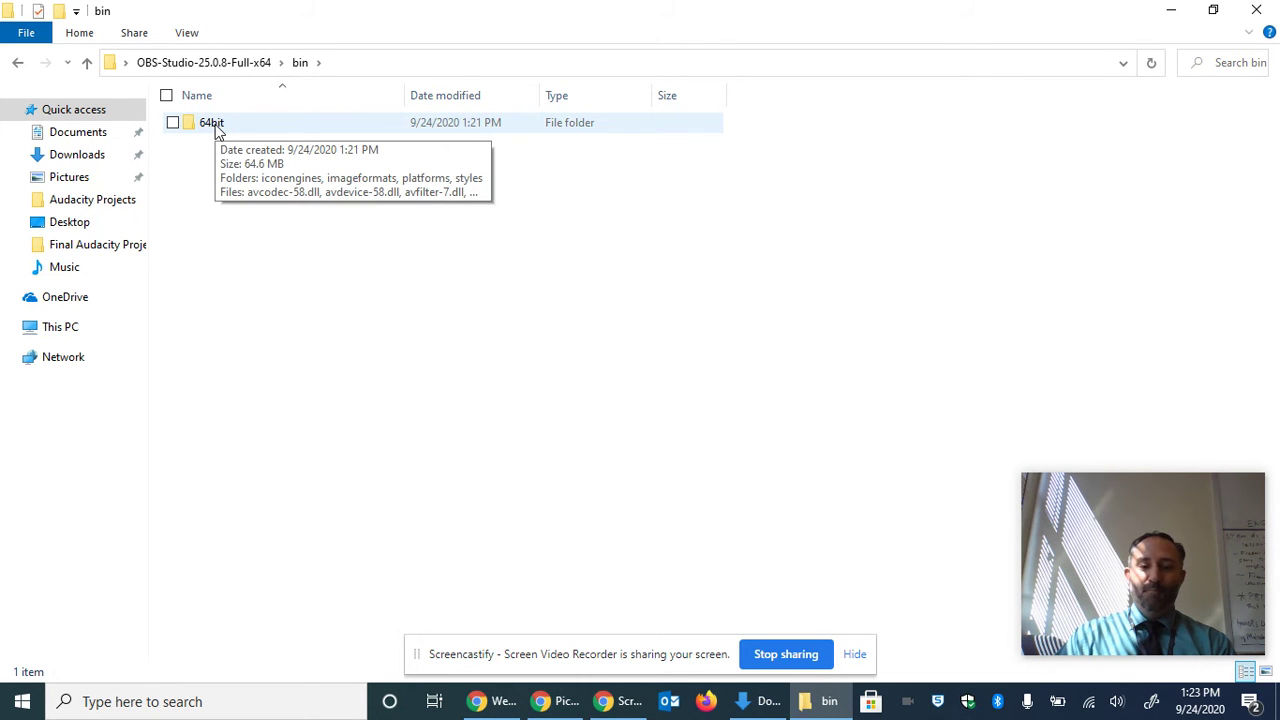
{"action": "double_click", "coordinate": [215, 126]}
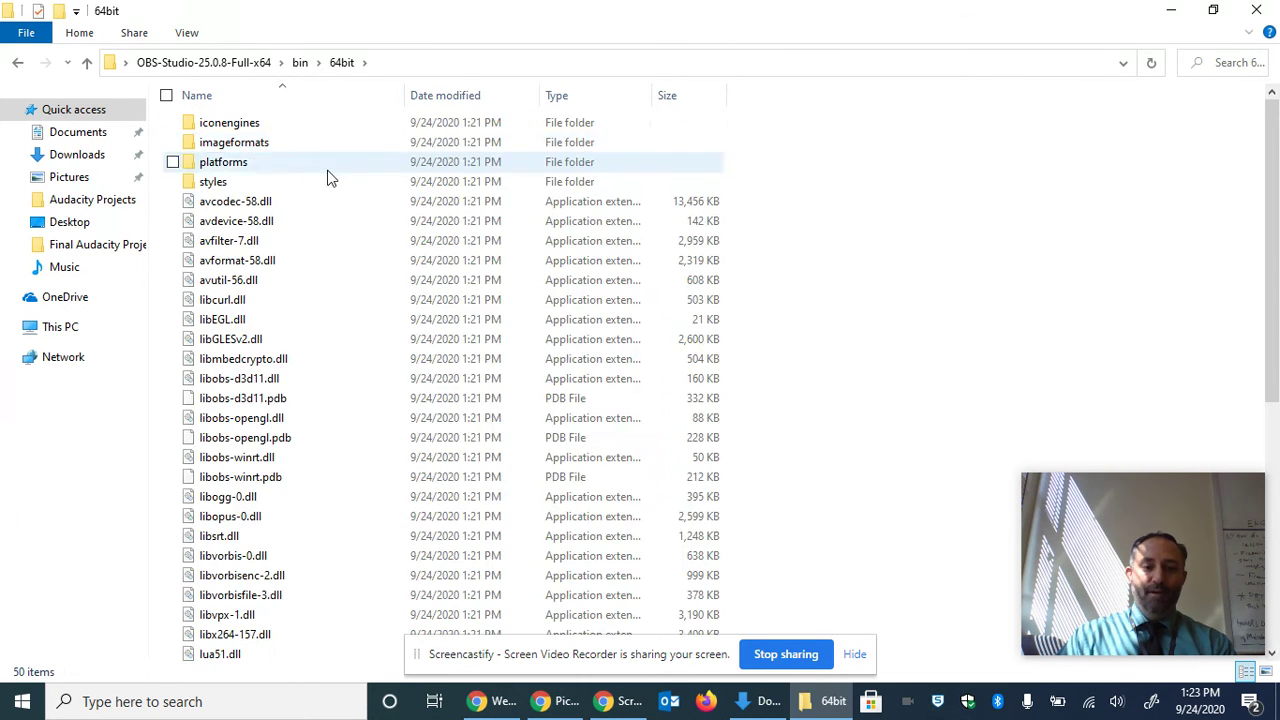
{"action": "scroll", "coordinate": [337, 323], "scroll_direction": "down", "scroll_amount": 5}
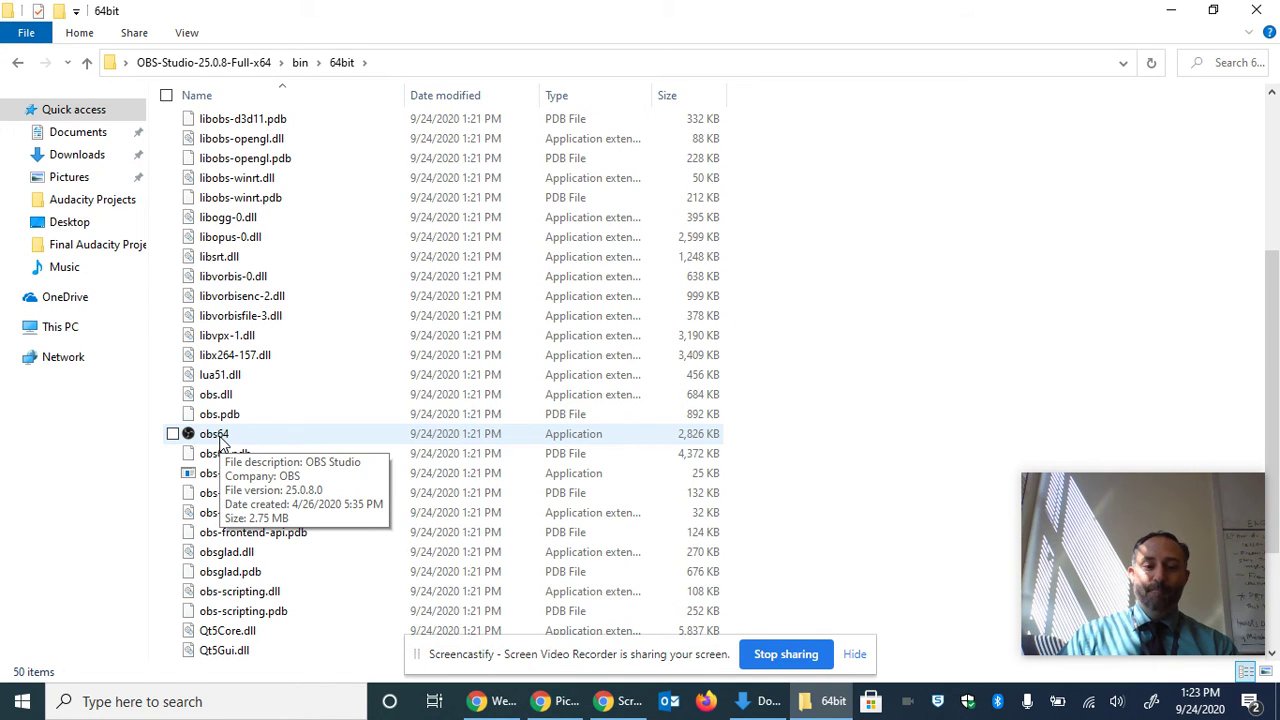
{"action": "double_click", "coordinate": [214, 434]}
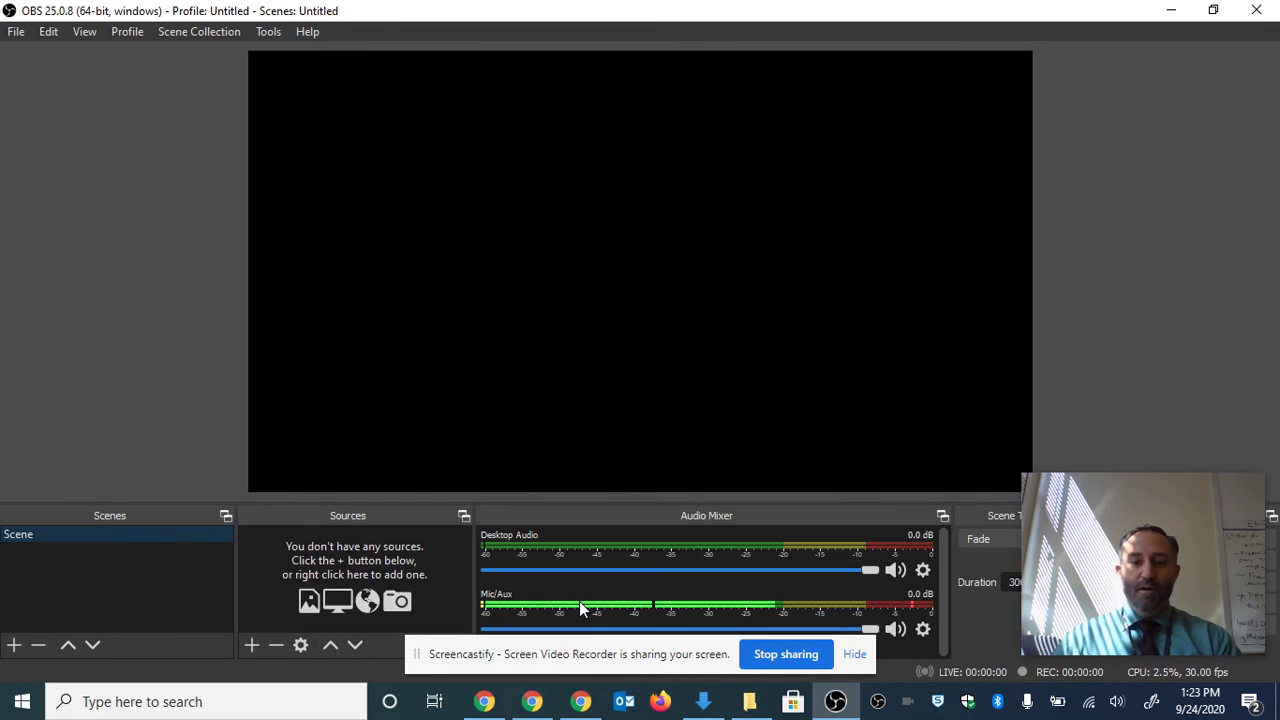
{"action": "left_click", "coordinate": [1259, 12]}
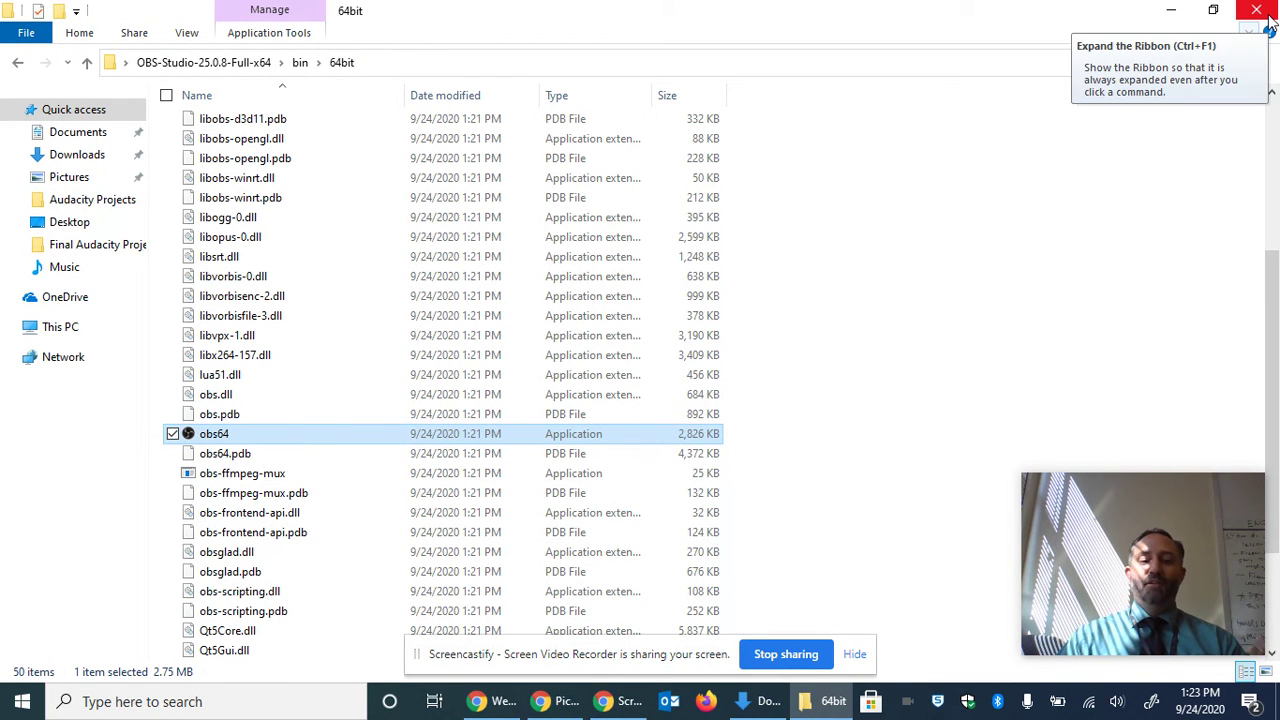
Close the 64bit window, start a New > Shortcut on the desktop, and Browse for its target.
{"action": "left_click", "coordinate": [1260, 12]}
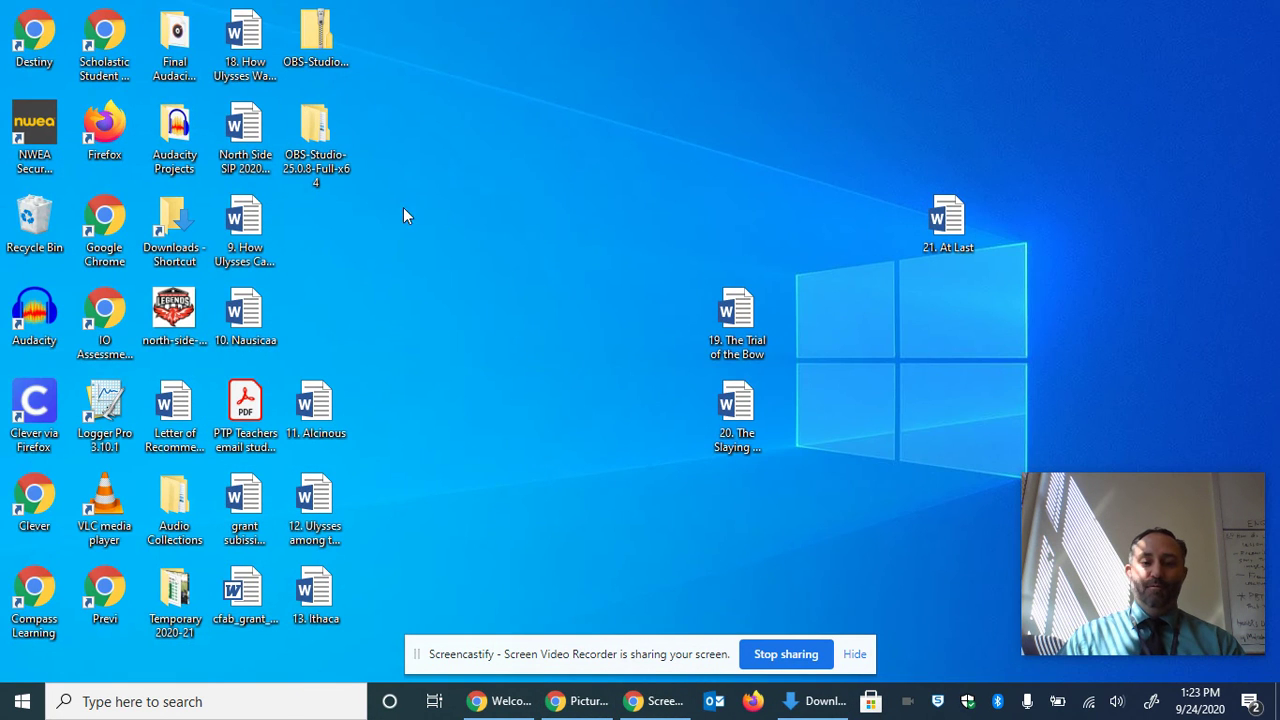
{"action": "right_click", "coordinate": [457, 206]}
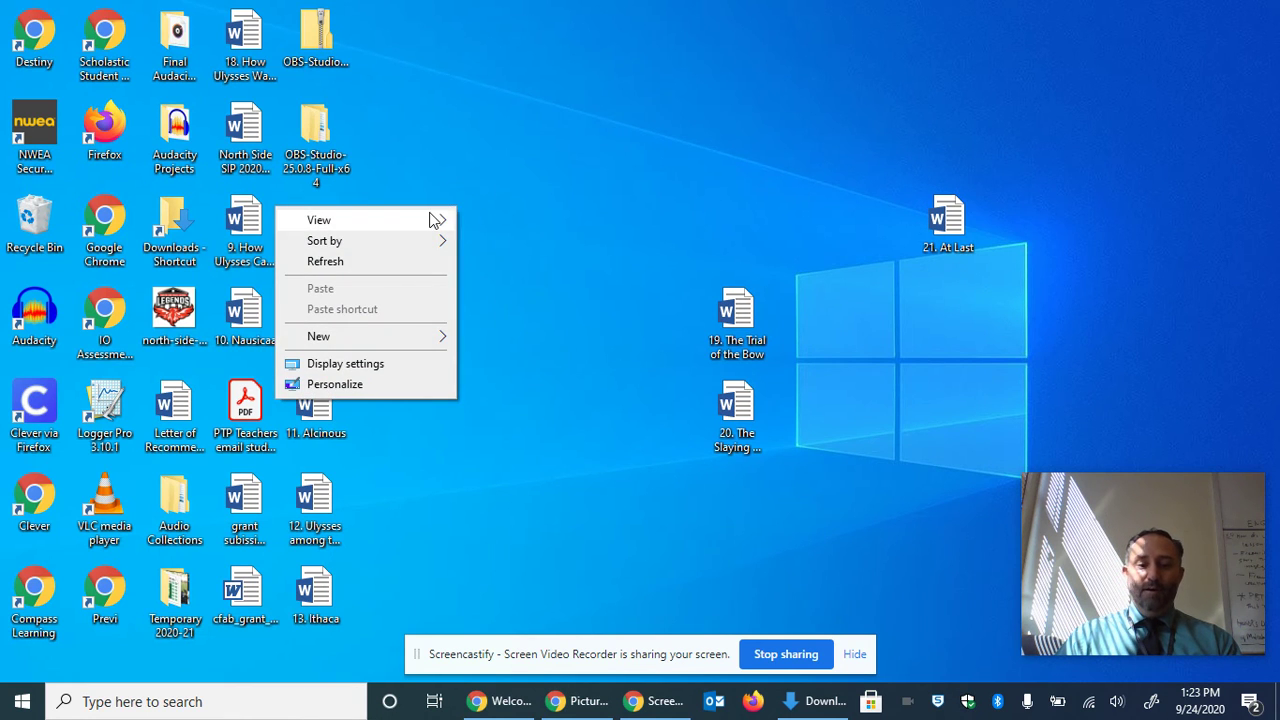
{"action": "mouse_move", "coordinate": [380, 345]}
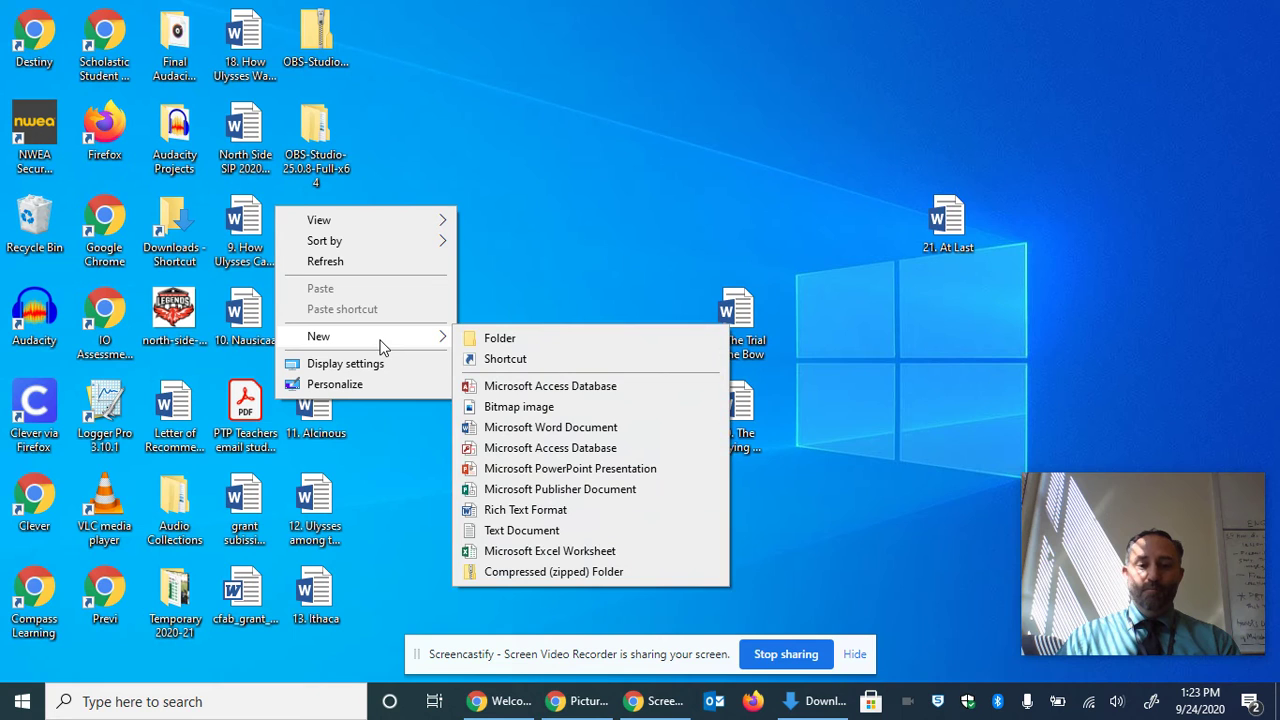
{"action": "left_click", "coordinate": [491, 361]}
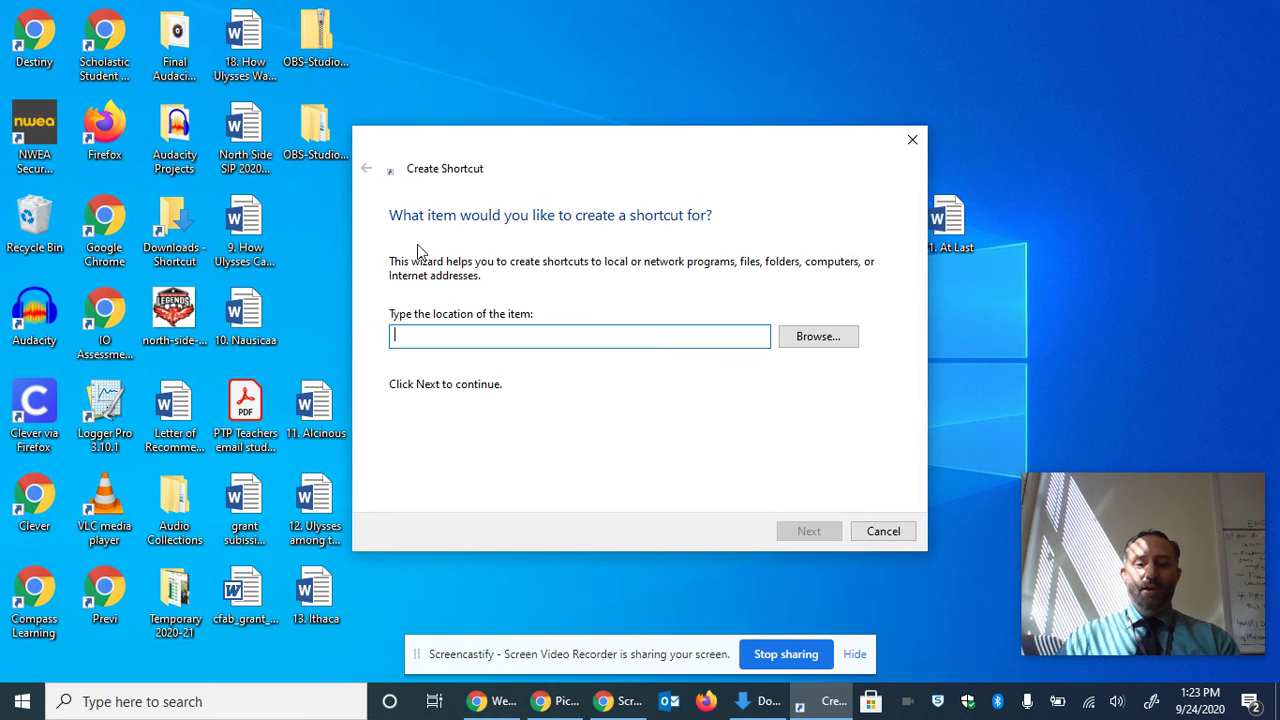
{"action": "left_click", "coordinate": [826, 340]}
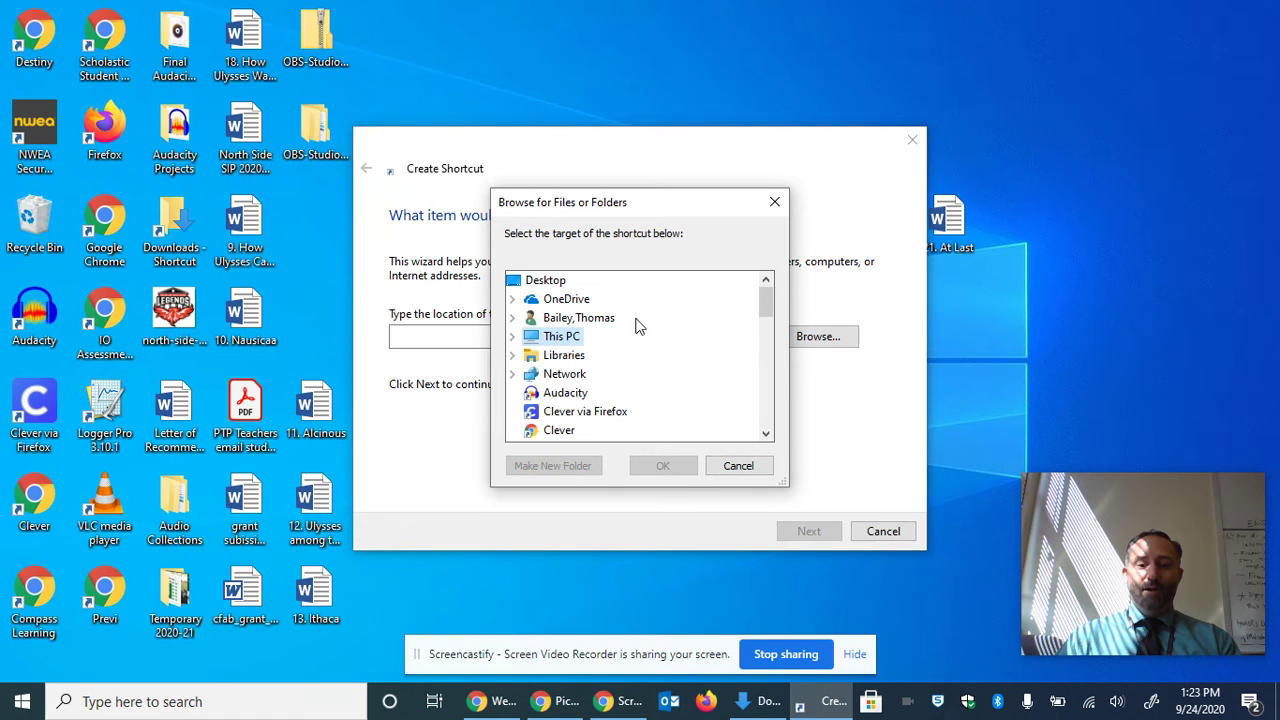
In the browse dialog, expand Desktop > OBS-Studio-25.0.8-Full-x64 > bin > 64bit.
{"action": "left_click", "coordinate": [547, 284]}
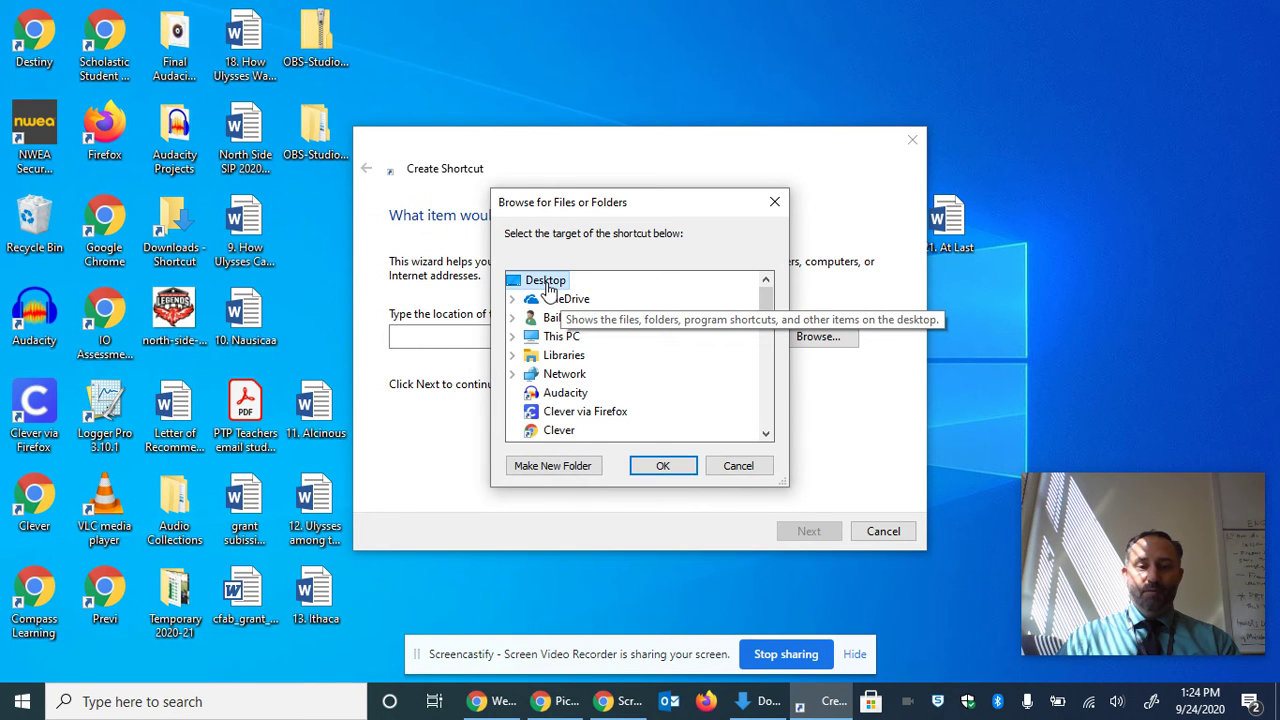
{"action": "scroll", "coordinate": [651, 363], "scroll_direction": "down", "scroll_amount": 3}
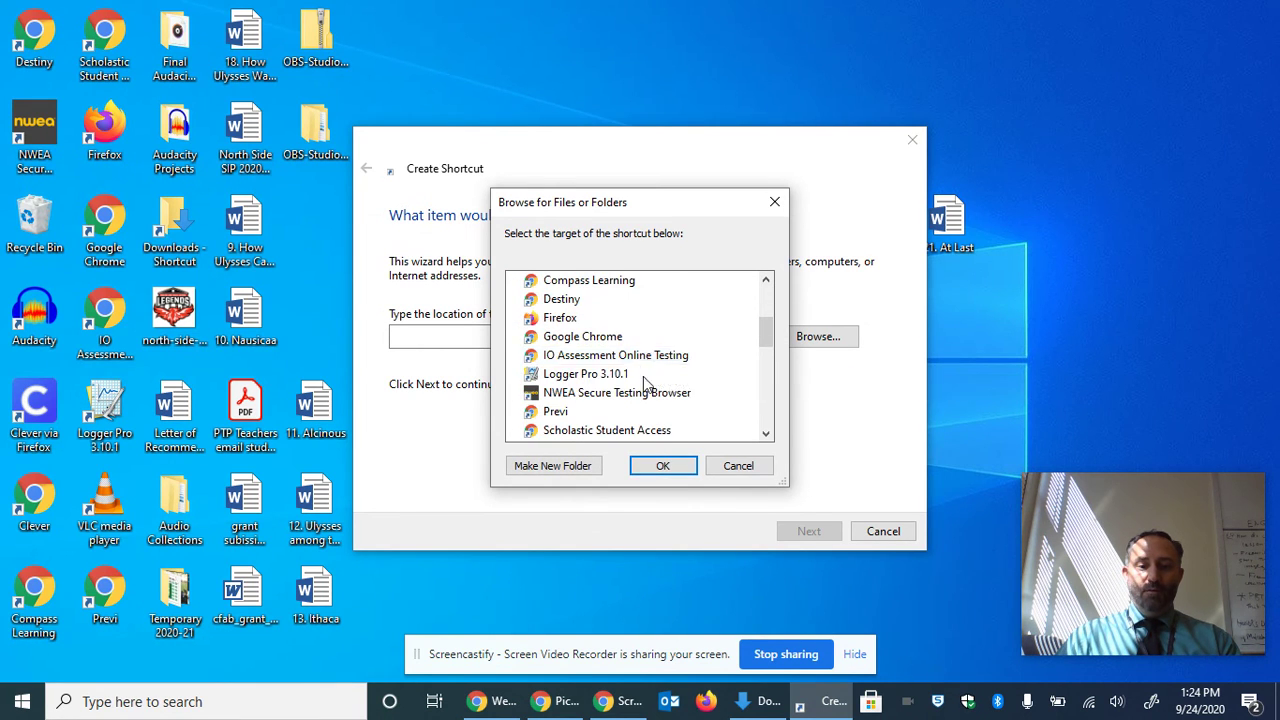
{"action": "scroll", "coordinate": [642, 377], "scroll_direction": "down", "scroll_amount": 2}
{"action": "scroll", "coordinate": [642, 377], "scroll_direction": "down", "scroll_amount": 1}
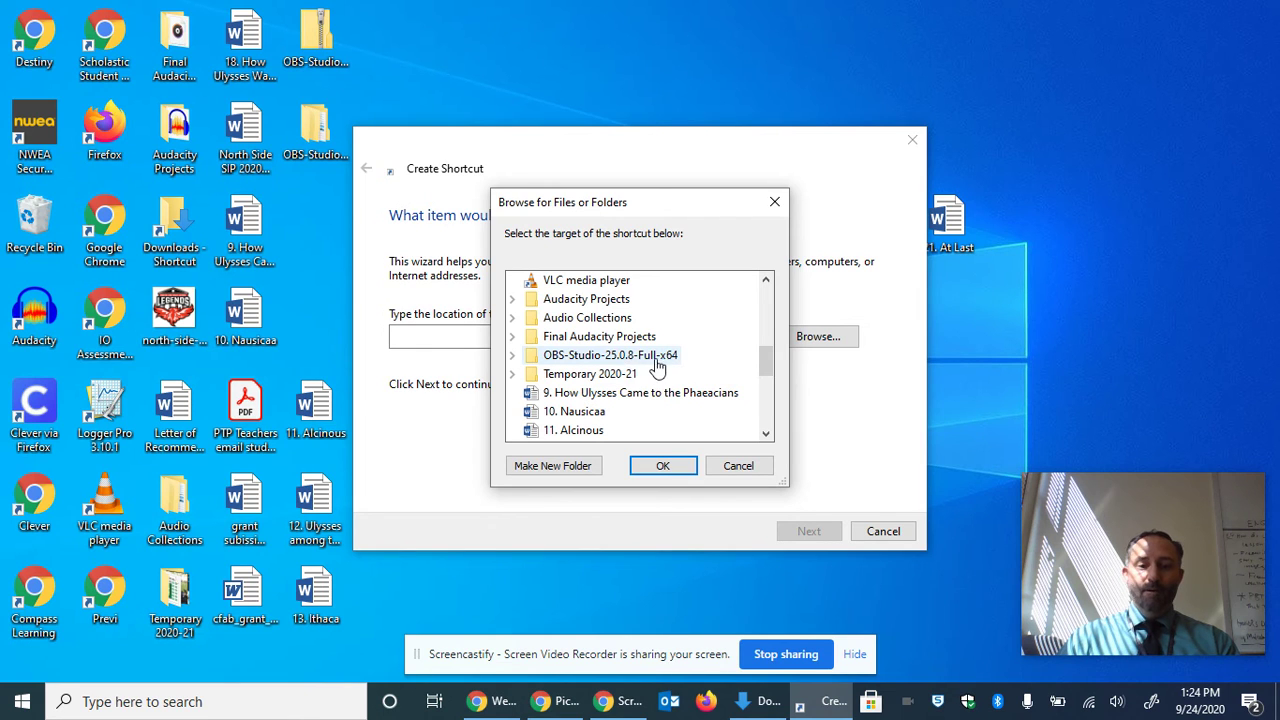
{"action": "left_click", "coordinate": [604, 356]}
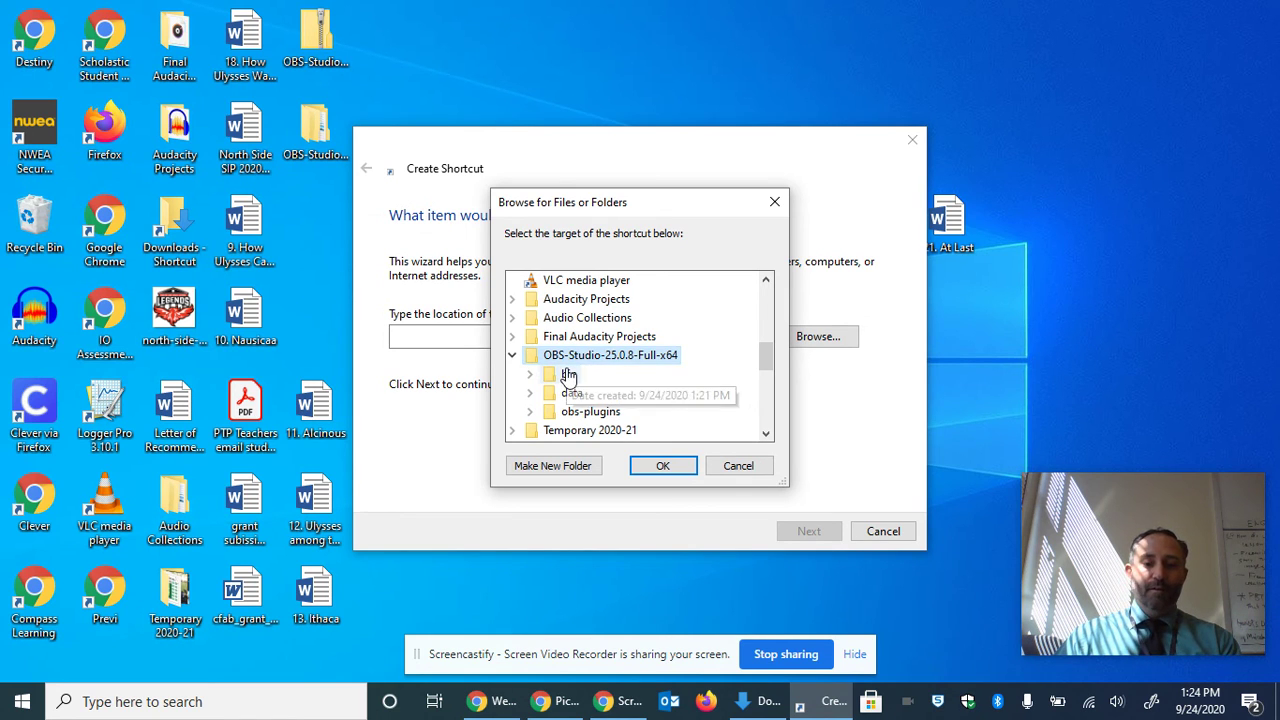
{"action": "left_click", "coordinate": [567, 375]}
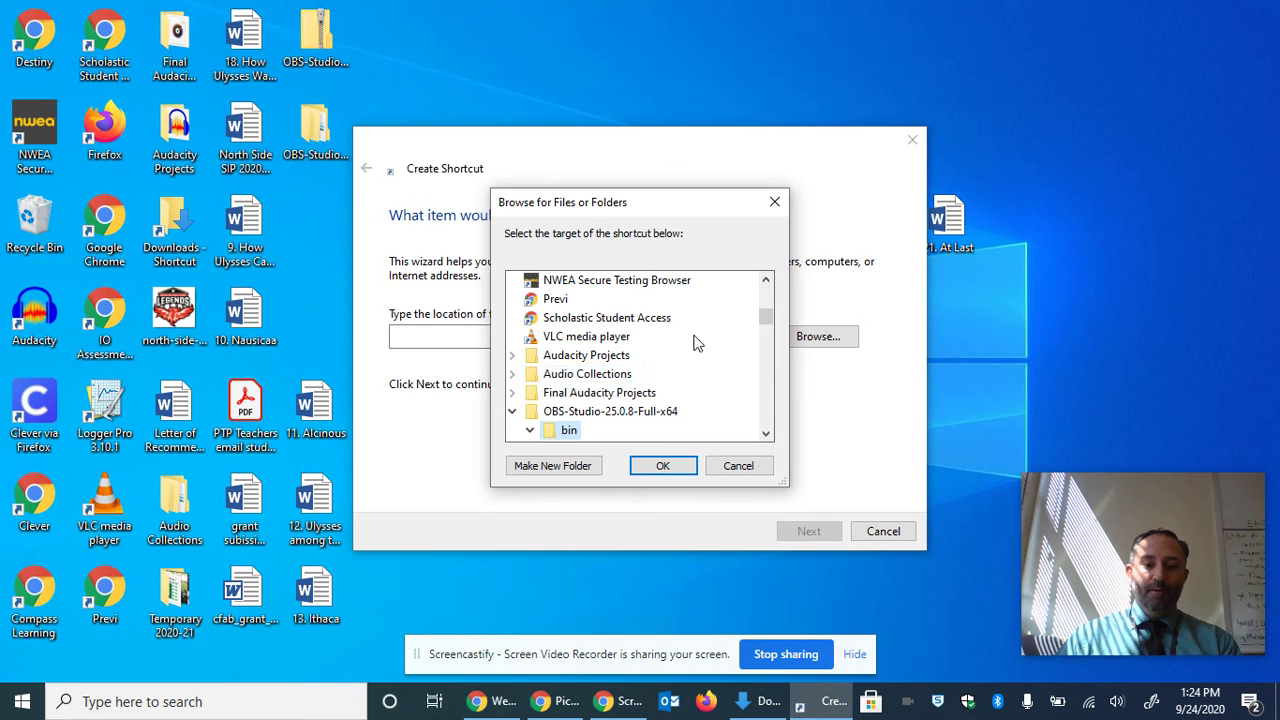
{"action": "scroll", "coordinate": [703, 323], "scroll_direction": "down", "scroll_amount": 2}
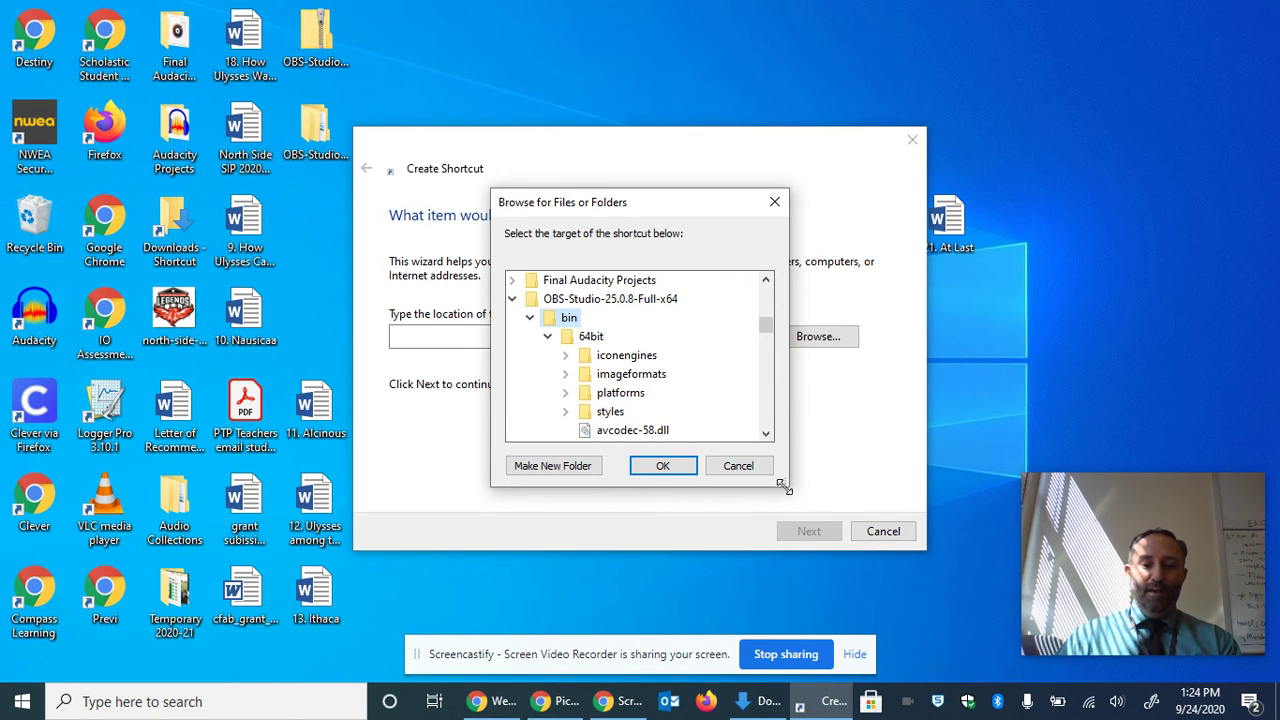
{"action": "left_click_drag", "start_coordinate": [786, 489], "coordinate": [801, 605]}
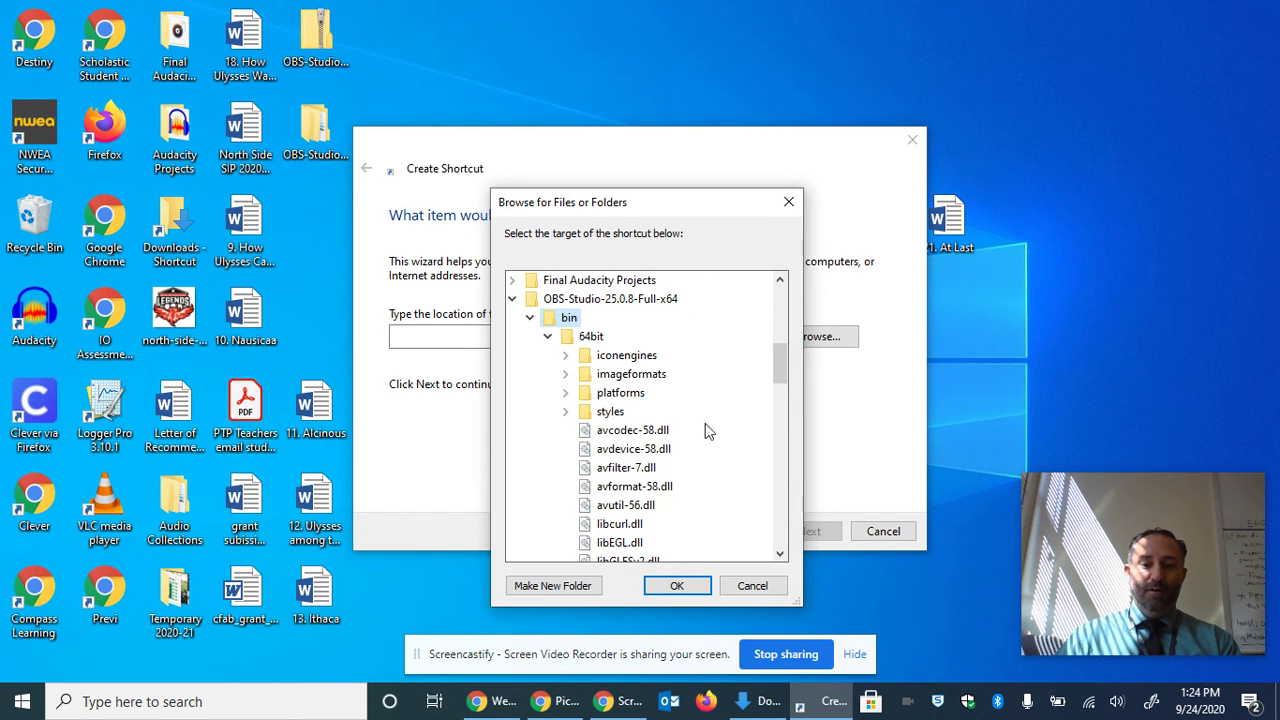
{"action": "left_click", "coordinate": [568, 347]}
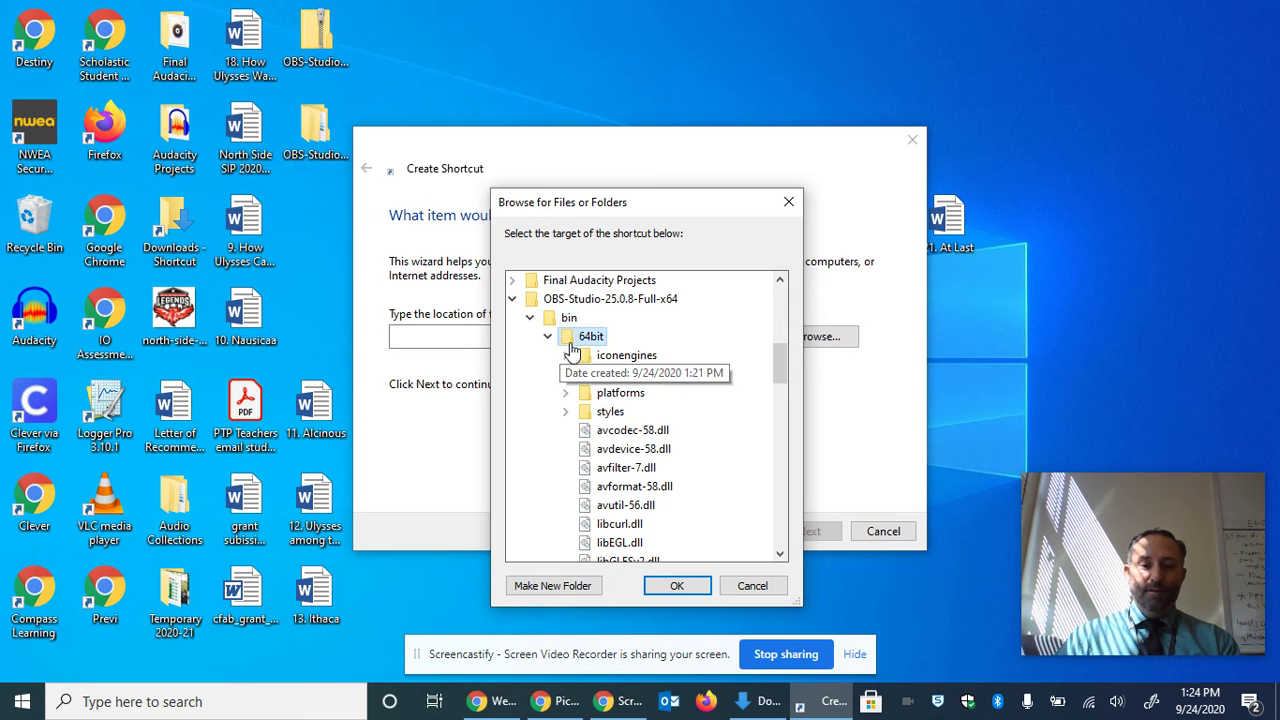
Select obs64 in the 64bit folder and confirm it as the shortcut target.
{"action": "scroll", "coordinate": [630, 380], "scroll_direction": "down", "scroll_amount": 3}
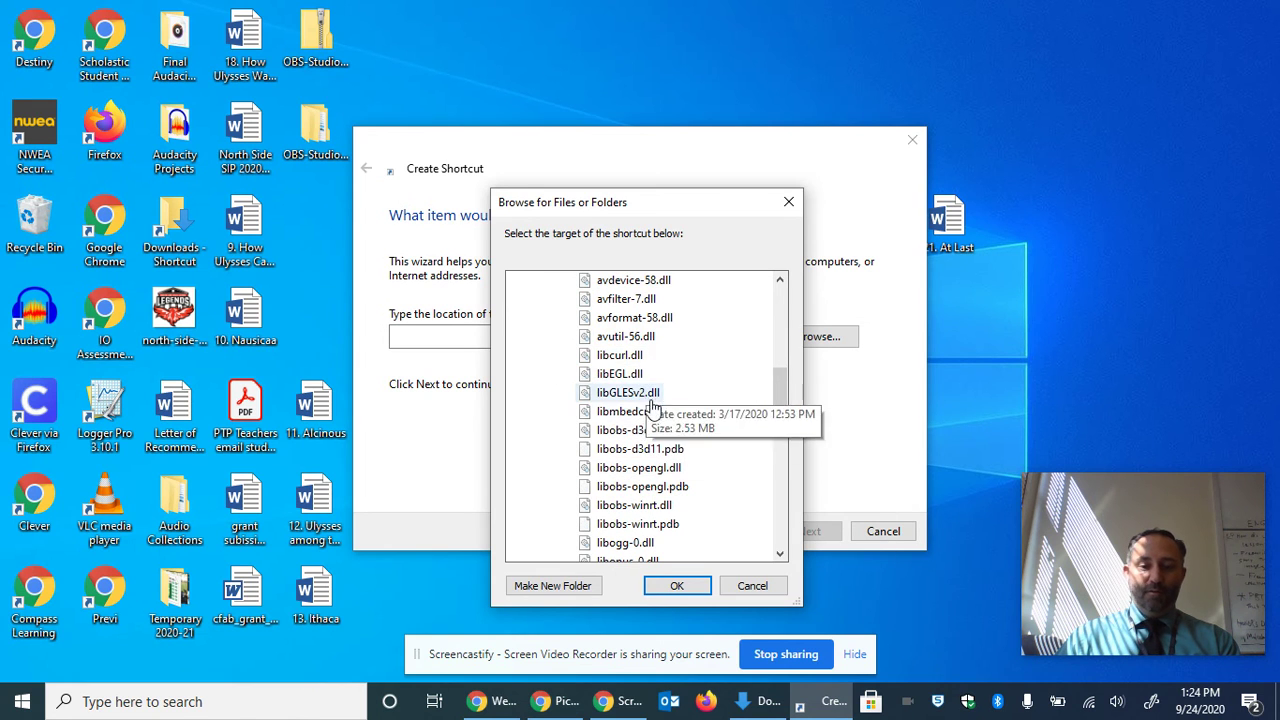
{"action": "scroll", "coordinate": [690, 420], "scroll_direction": "up", "scroll_amount": 3}
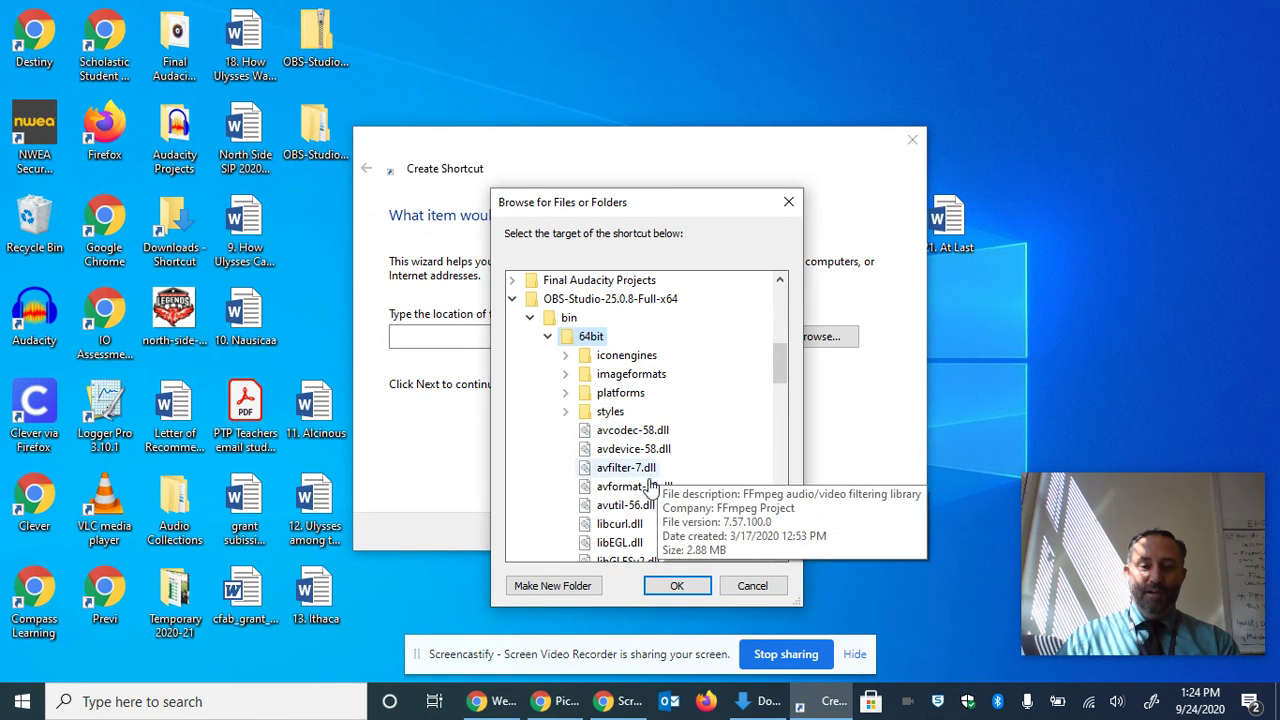
{"action": "scroll", "coordinate": [645, 452], "scroll_direction": "down", "scroll_amount": 1}
{"action": "scroll", "coordinate": [680, 395], "scroll_direction": "down", "scroll_amount": 3}
{"action": "scroll", "coordinate": [698, 390], "scroll_direction": "down", "scroll_amount": 4}
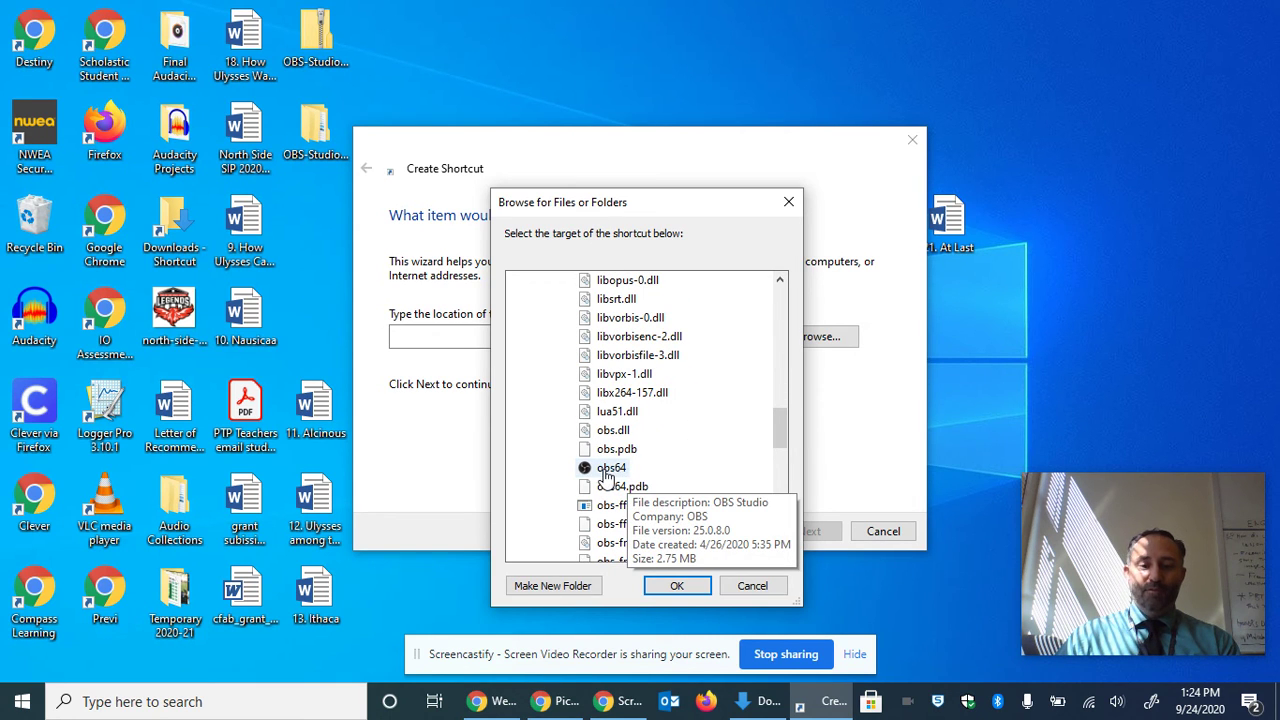
{"action": "left_click", "coordinate": [604, 470]}
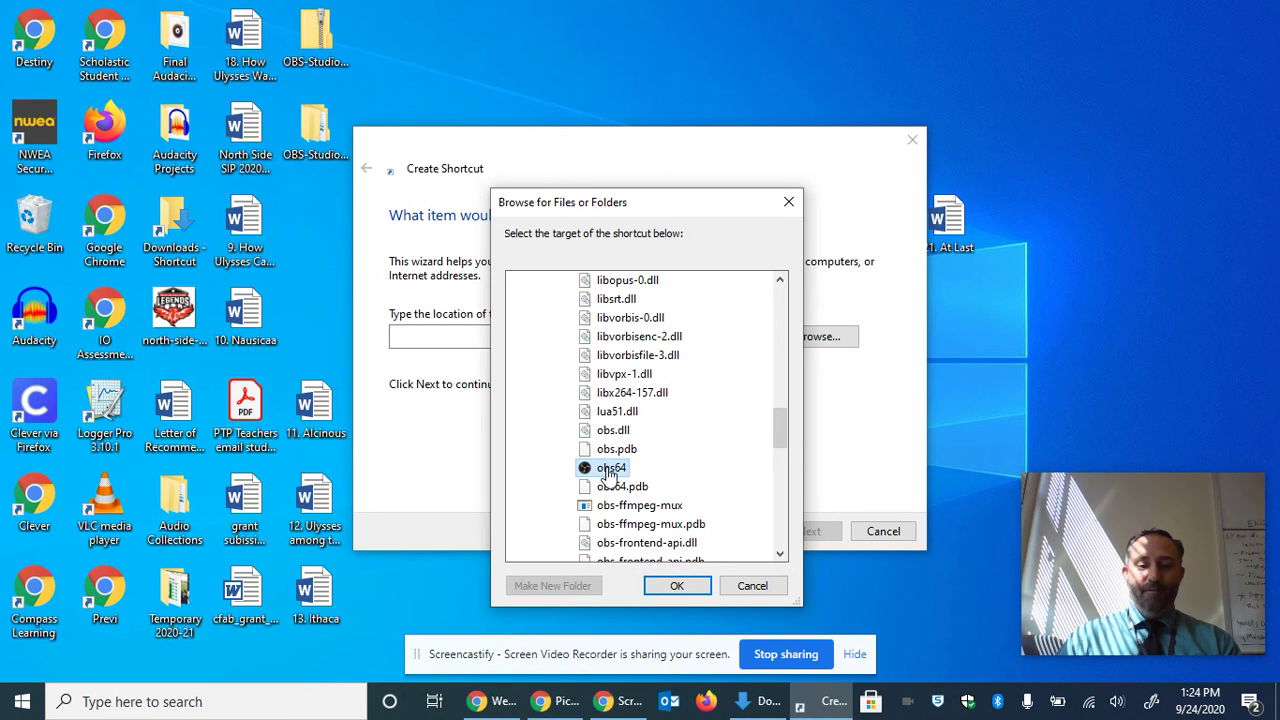
{"action": "left_click", "coordinate": [677, 586]}
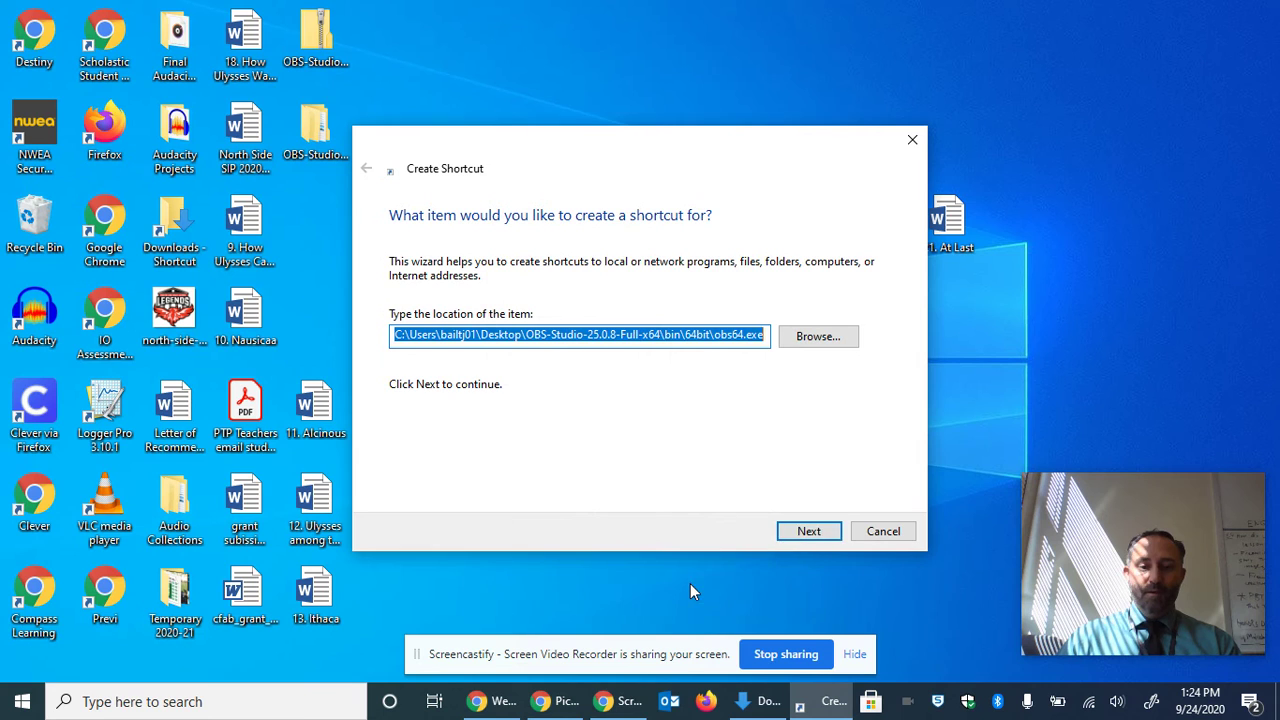
Finish the wizard with the name obs64 and drag the shortcut beside the other desktop icons.
{"action": "left_click", "coordinate": [808, 531]}
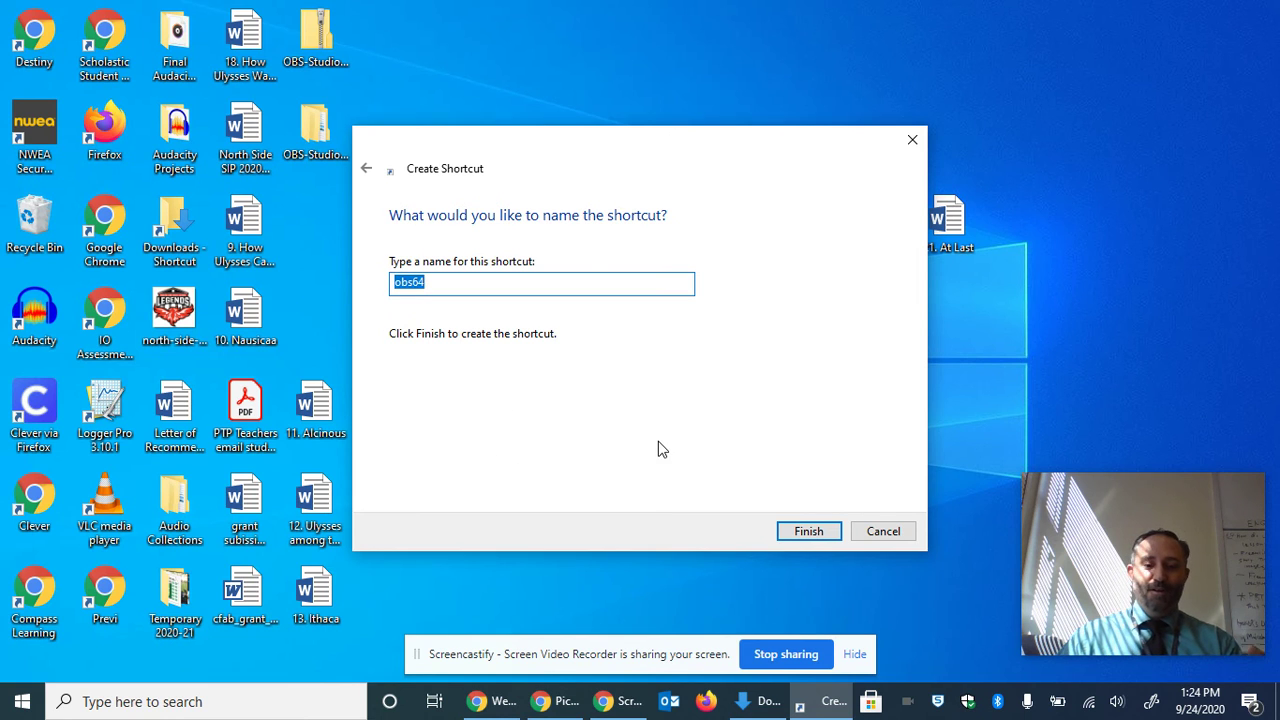
{"action": "left_click", "coordinate": [810, 535]}
{"action": "left_click_drag", "start_coordinate": [465, 216], "coordinate": [455, 285]}
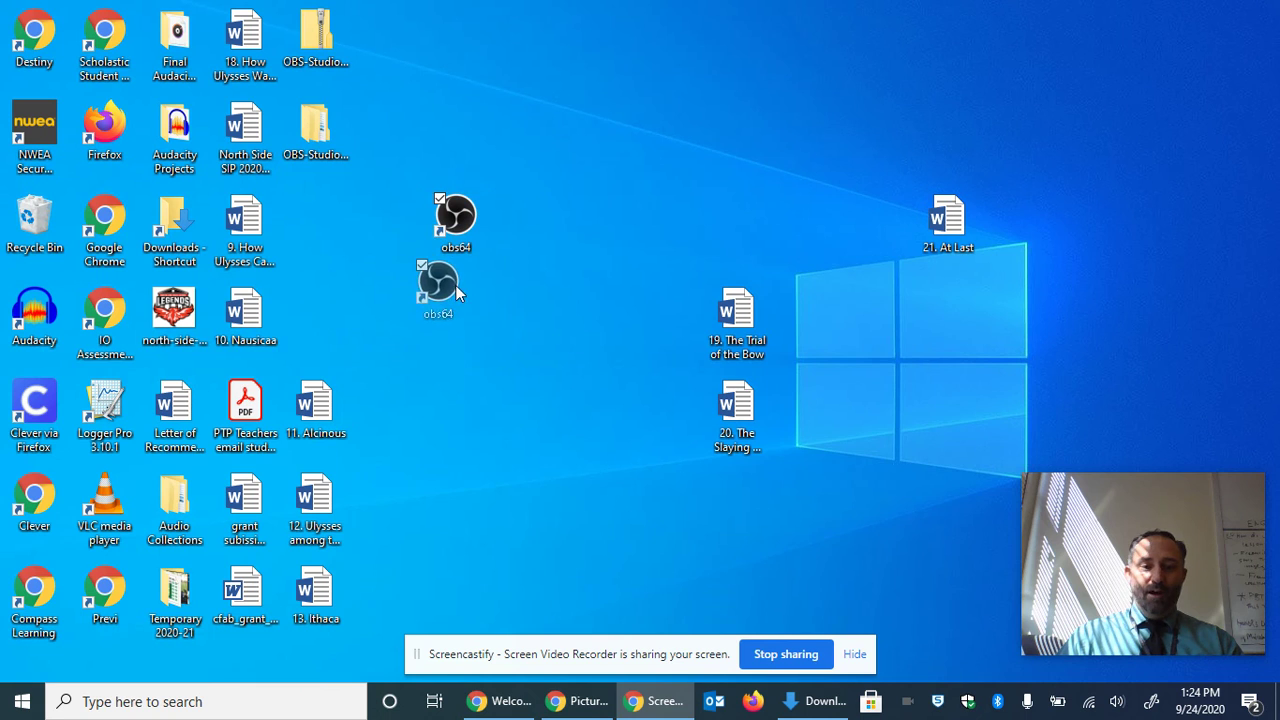
{"action": "left_click_drag", "start_coordinate": [371, 236], "coordinate": [345, 240]}
{"action": "left_click", "coordinate": [497, 283]}
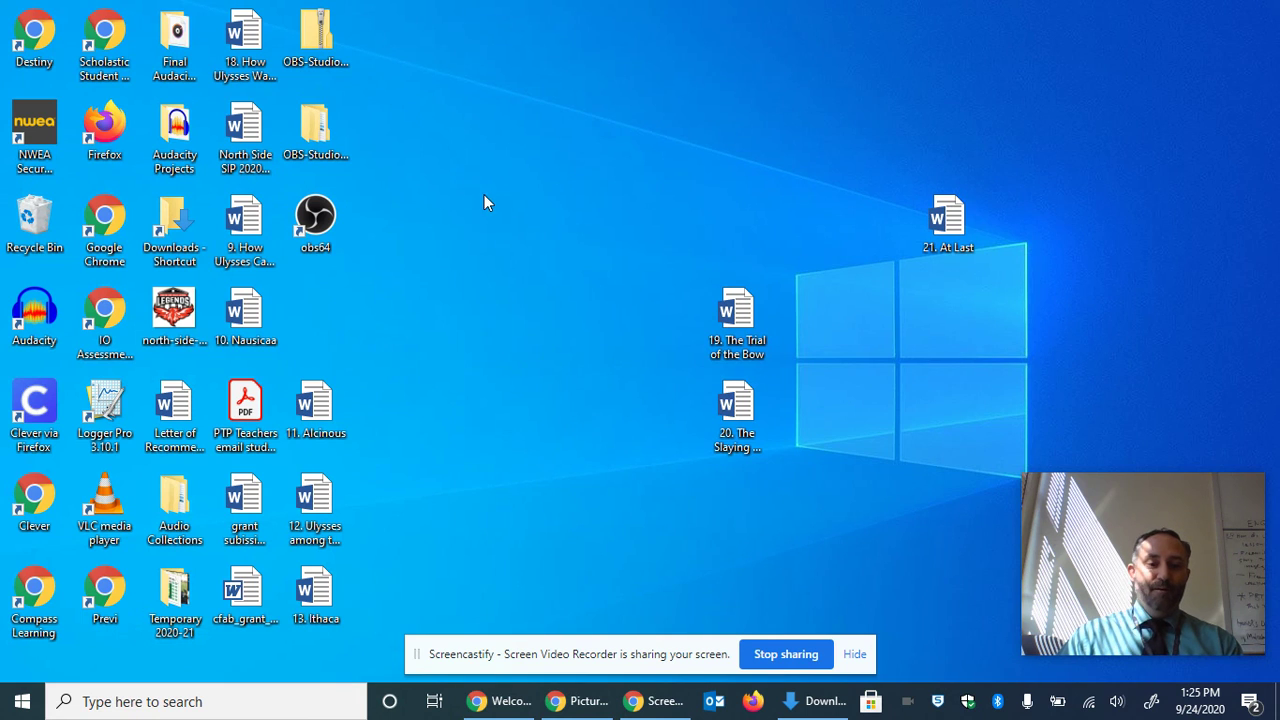
{"action": "double_click", "coordinate": [330, 222]}
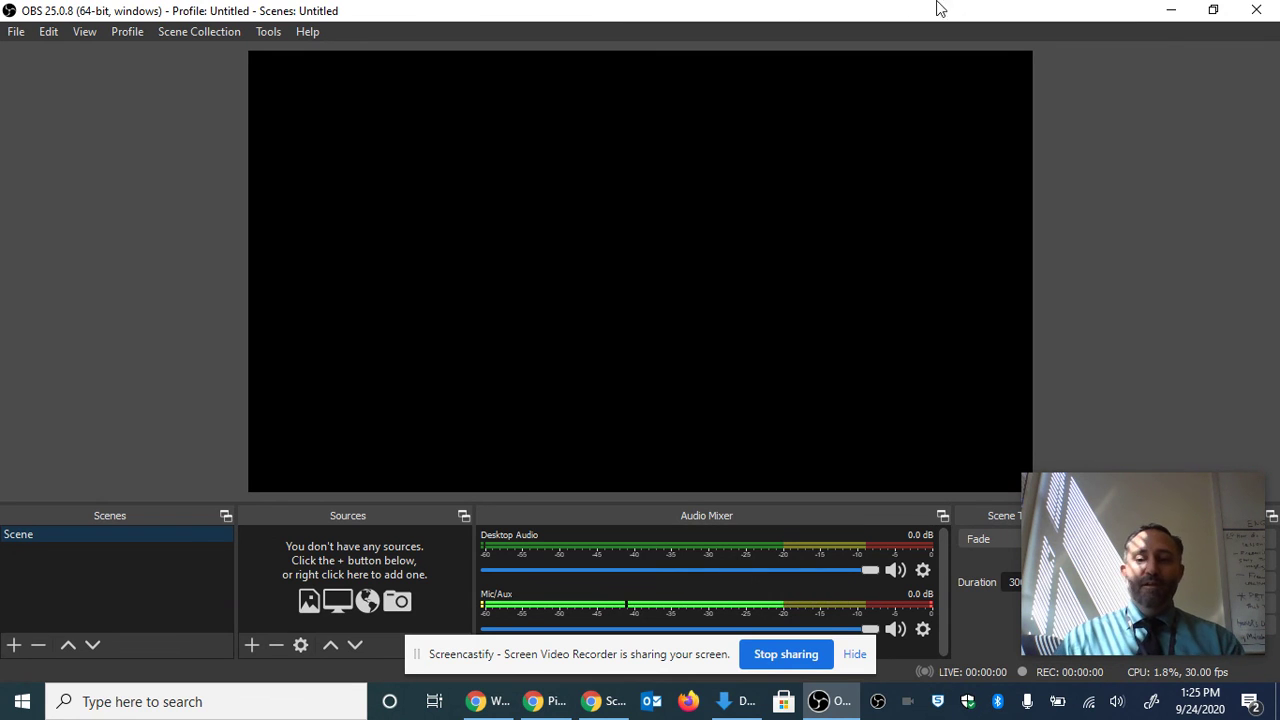
{"action": "left_click", "coordinate": [1270, 10]}
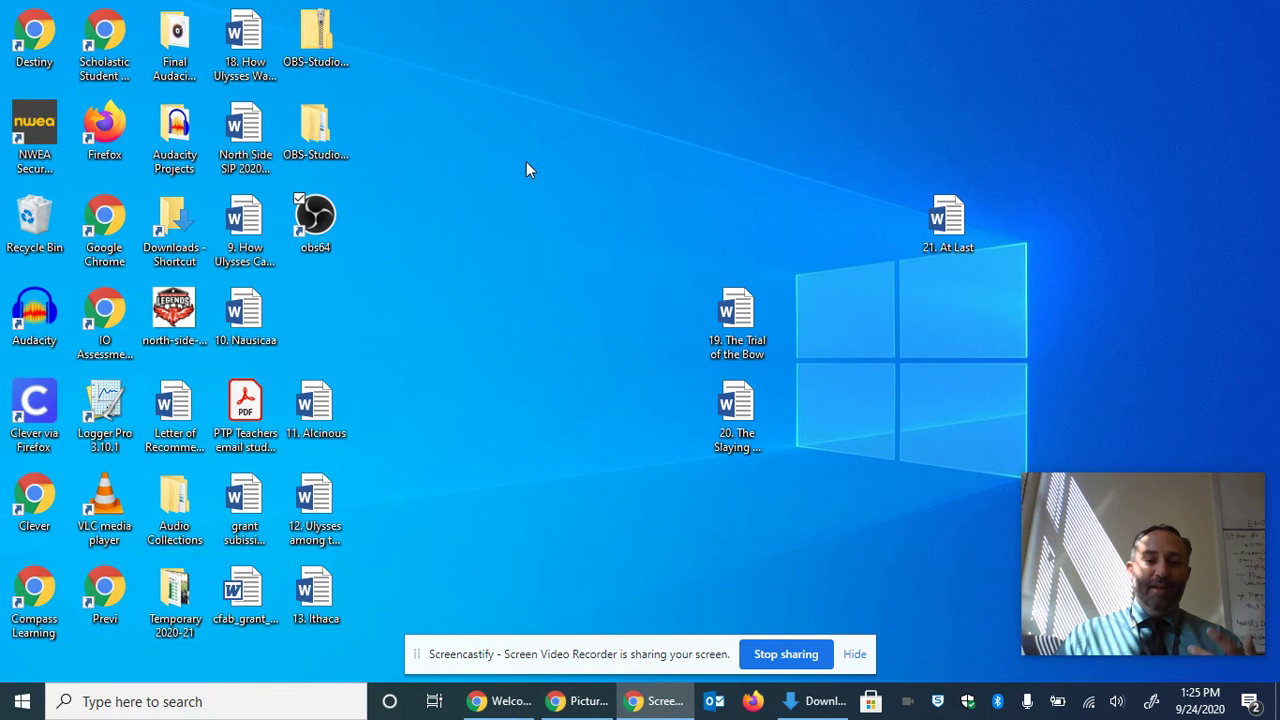